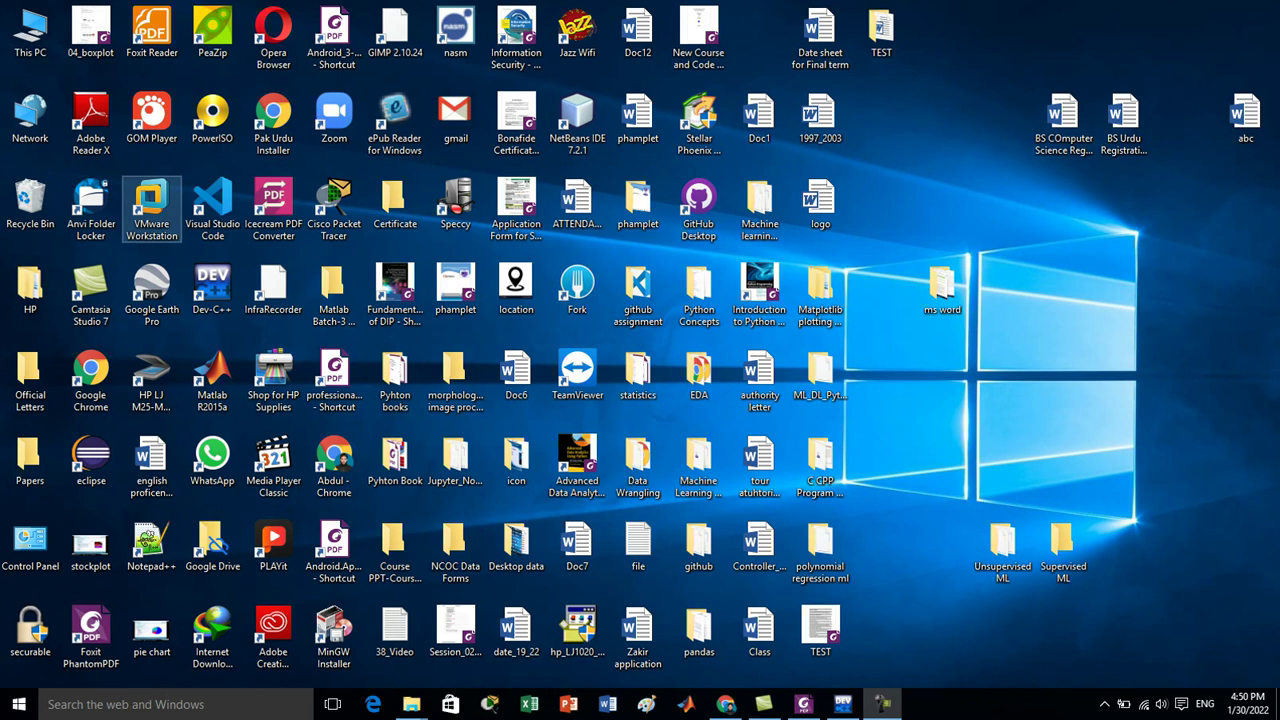
Launch VMware Workstation and start the New Virtual Machine Wizard from the Home tab.
click(152, 200)
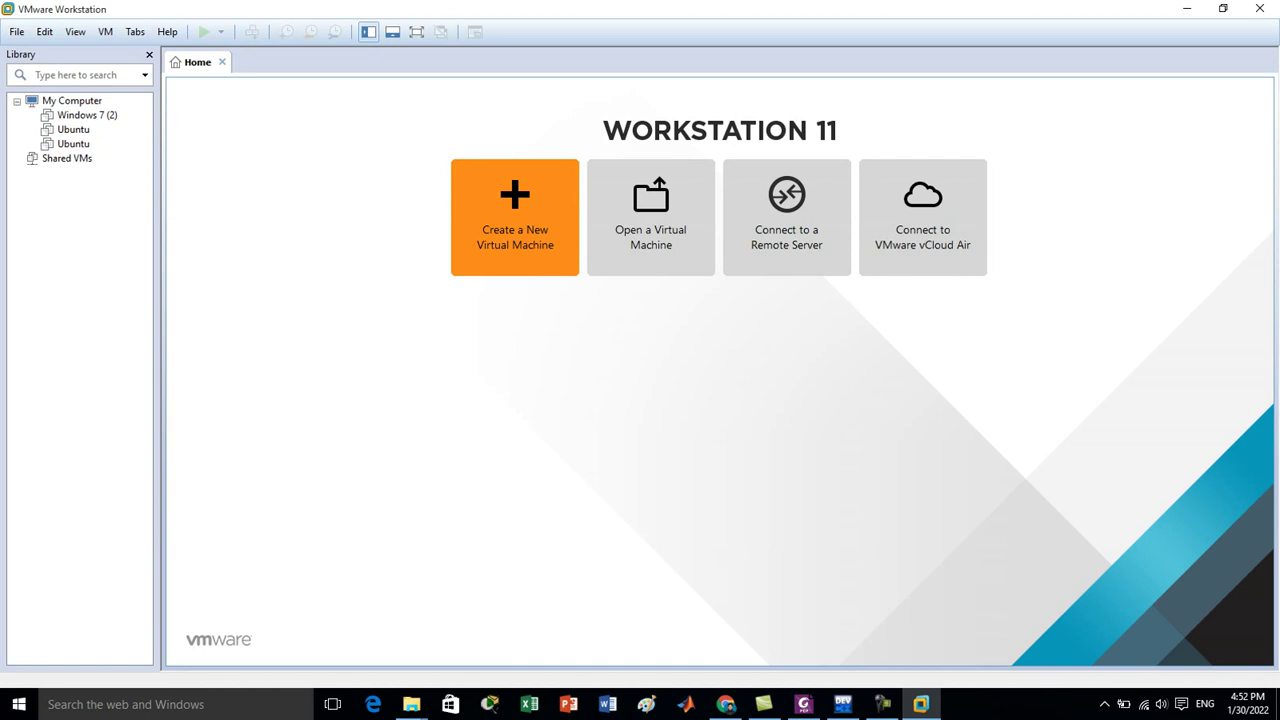
click(514, 217)
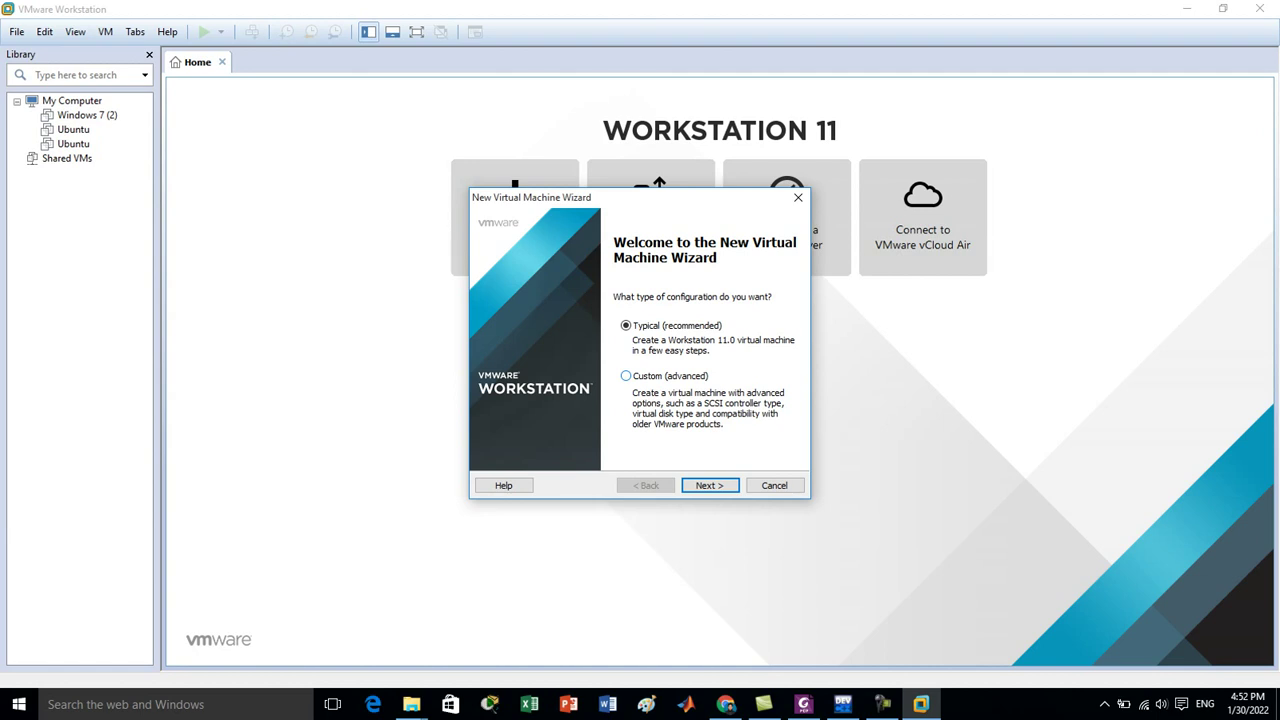
Keep the Typical configuration and advance to the guest operating system installation page.
click(709, 485)
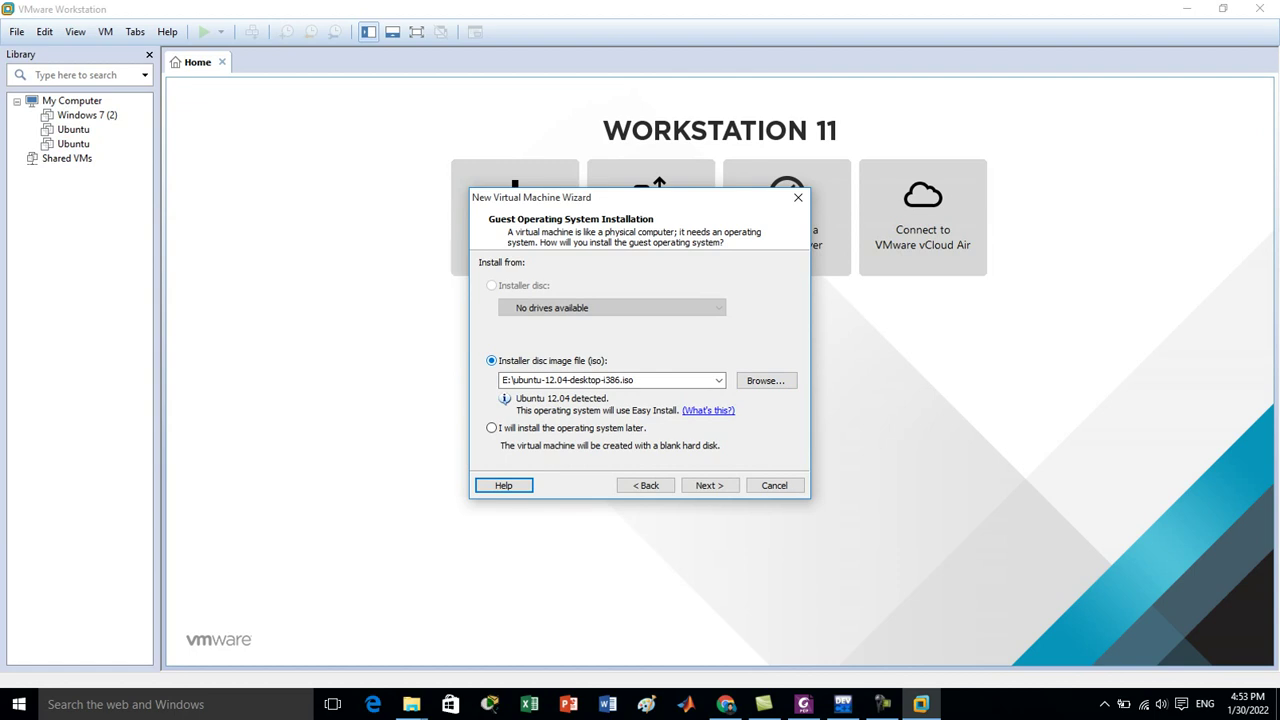
mouse_move(411, 704)
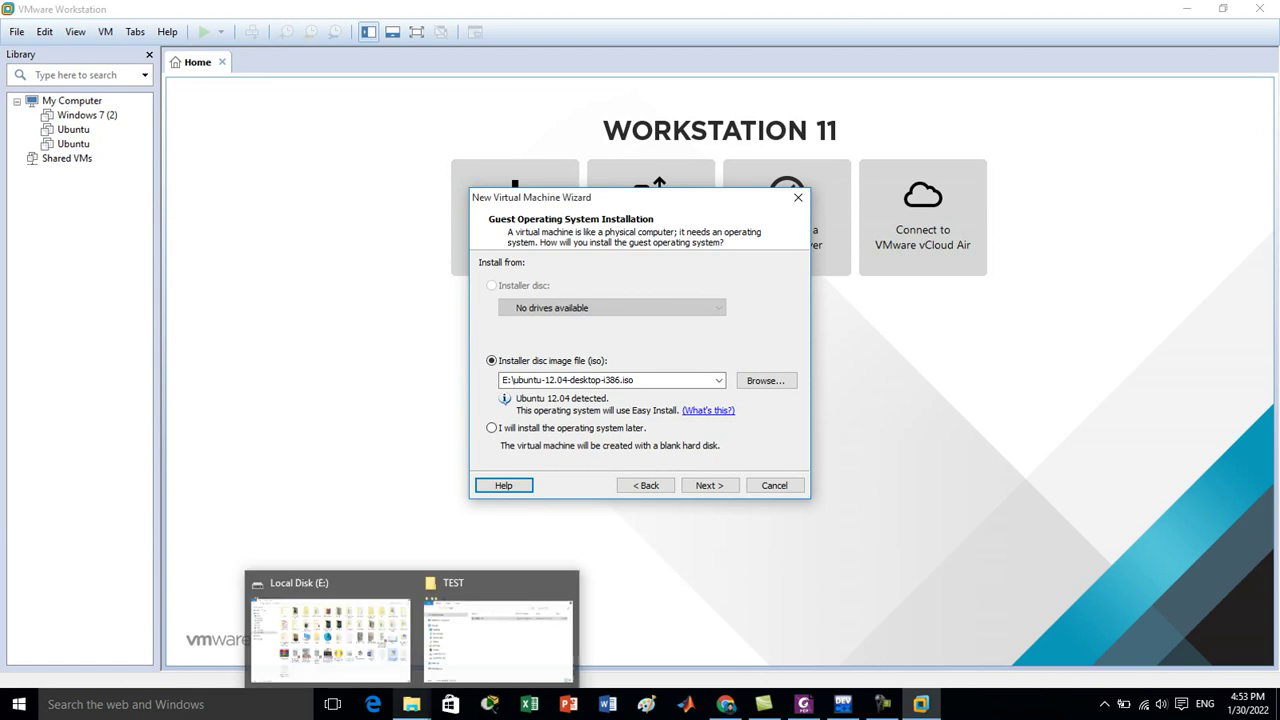
click(330, 630)
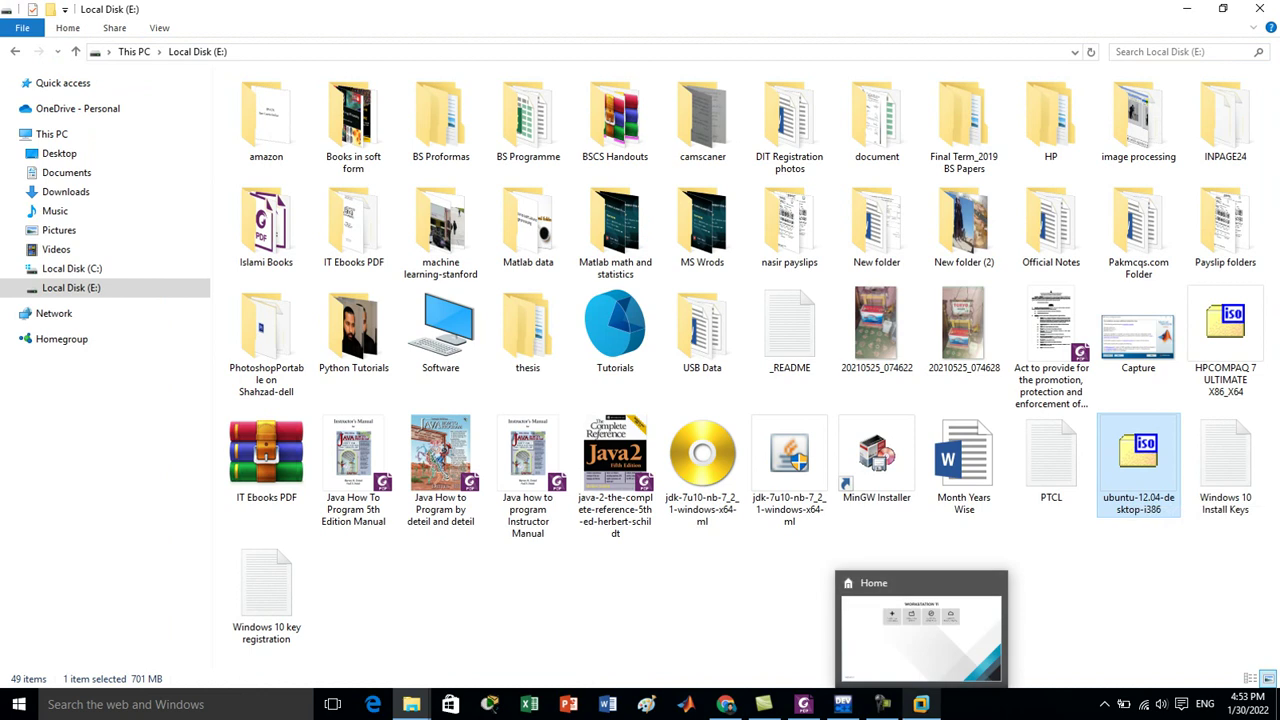
click(920, 704)
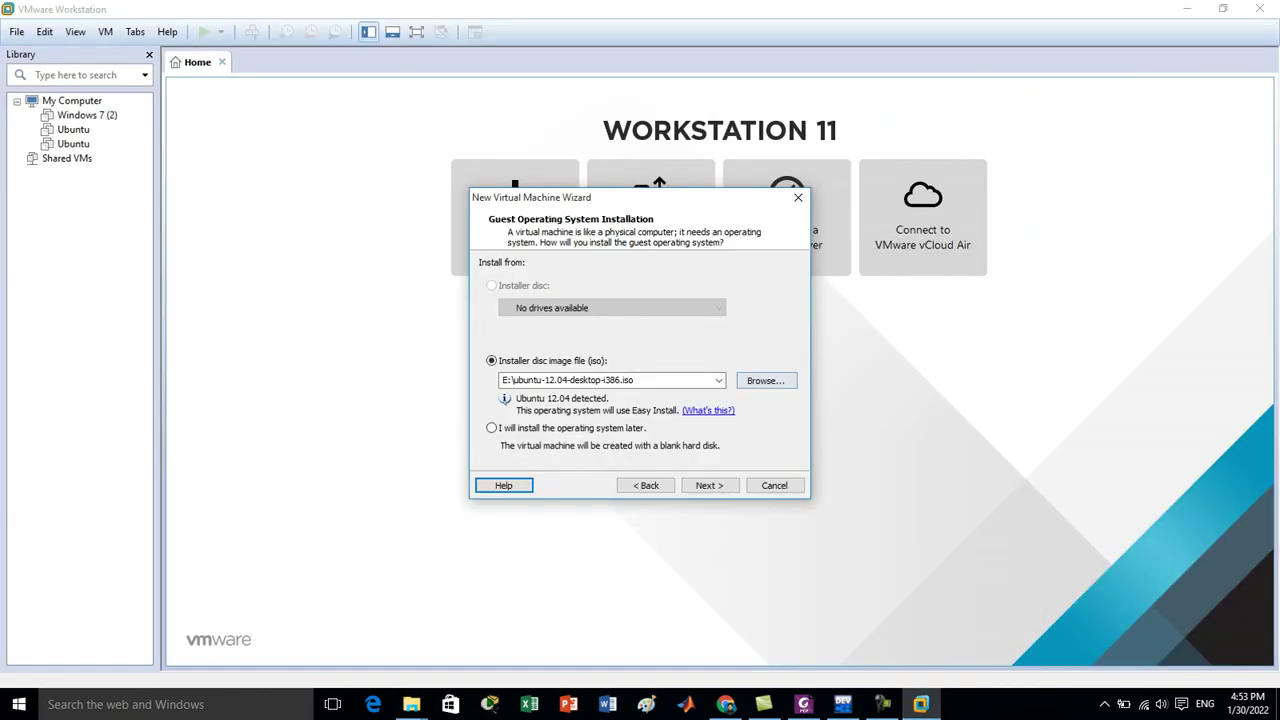
click(765, 380)
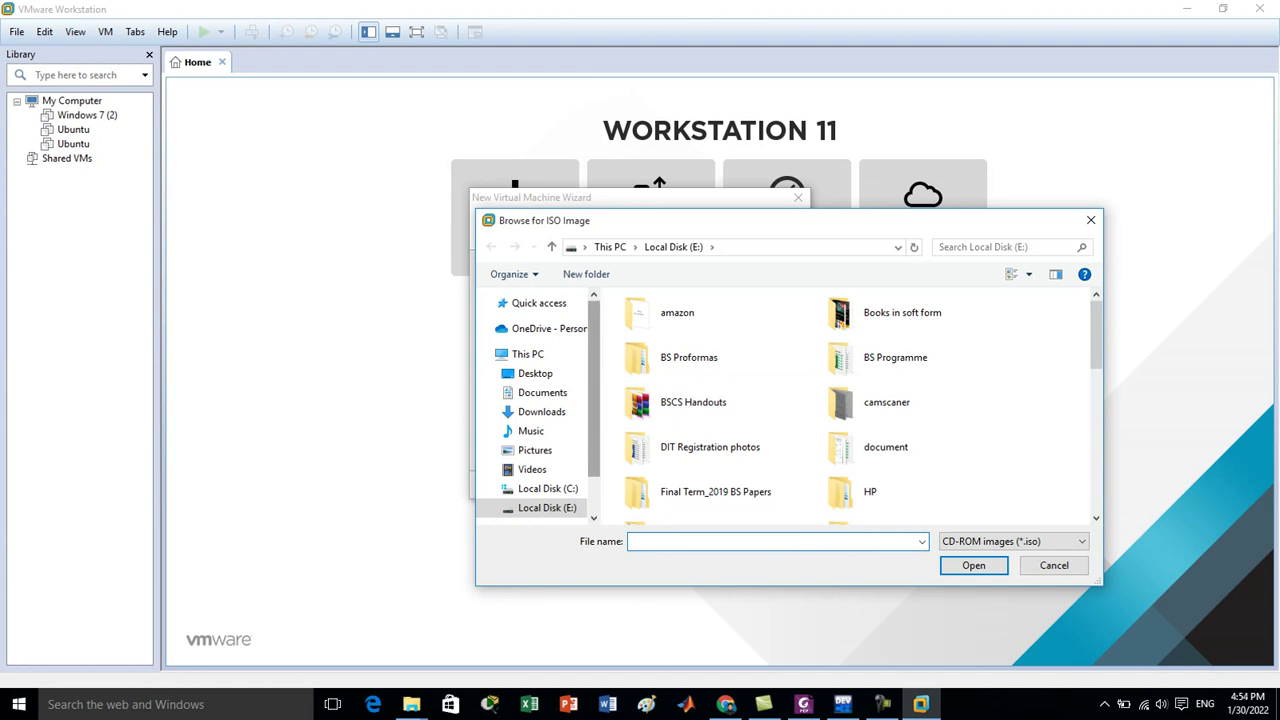
scroll(540, 410, down, 1)
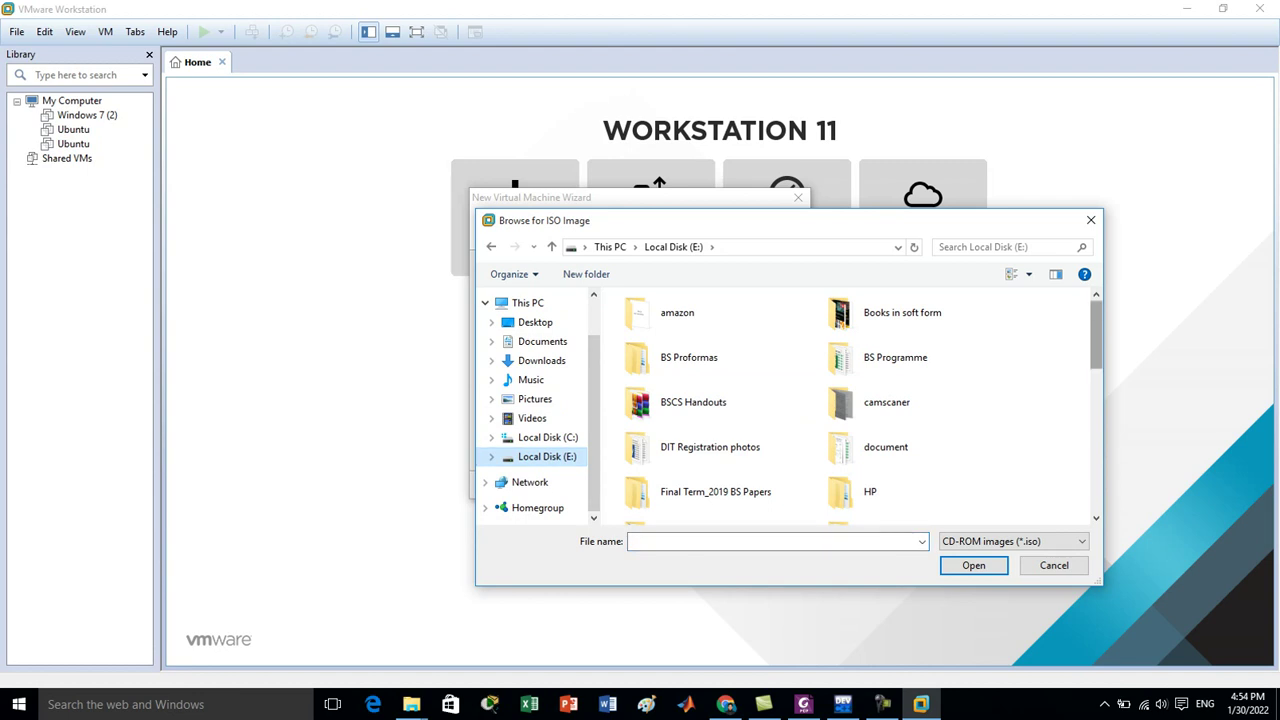
scroll(925, 325, down, 5)
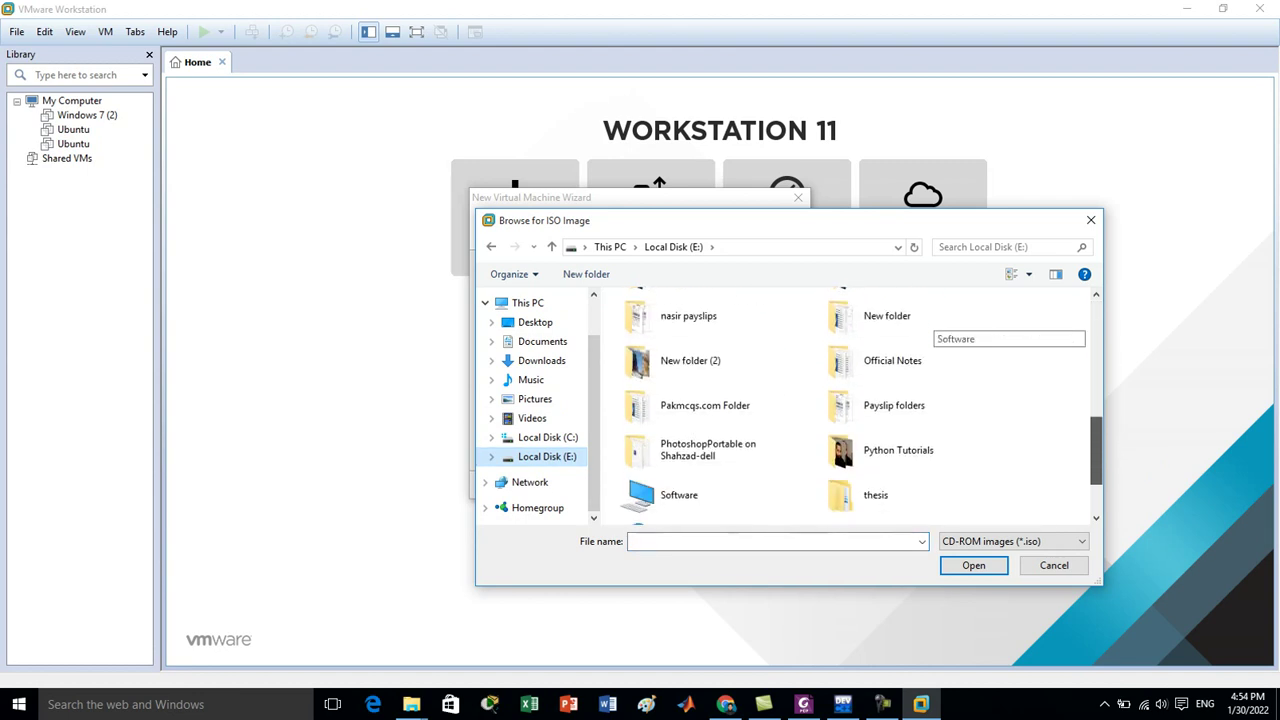
scroll(850, 405, down, 1)
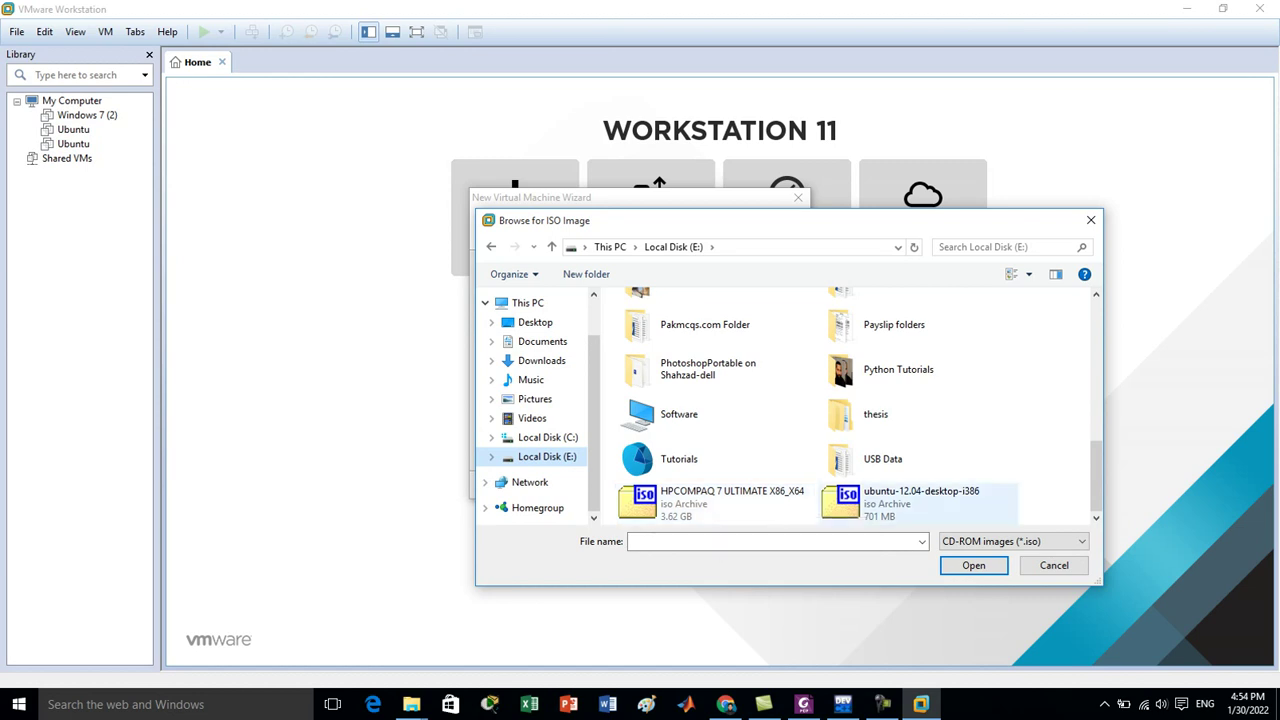
click(920, 500)
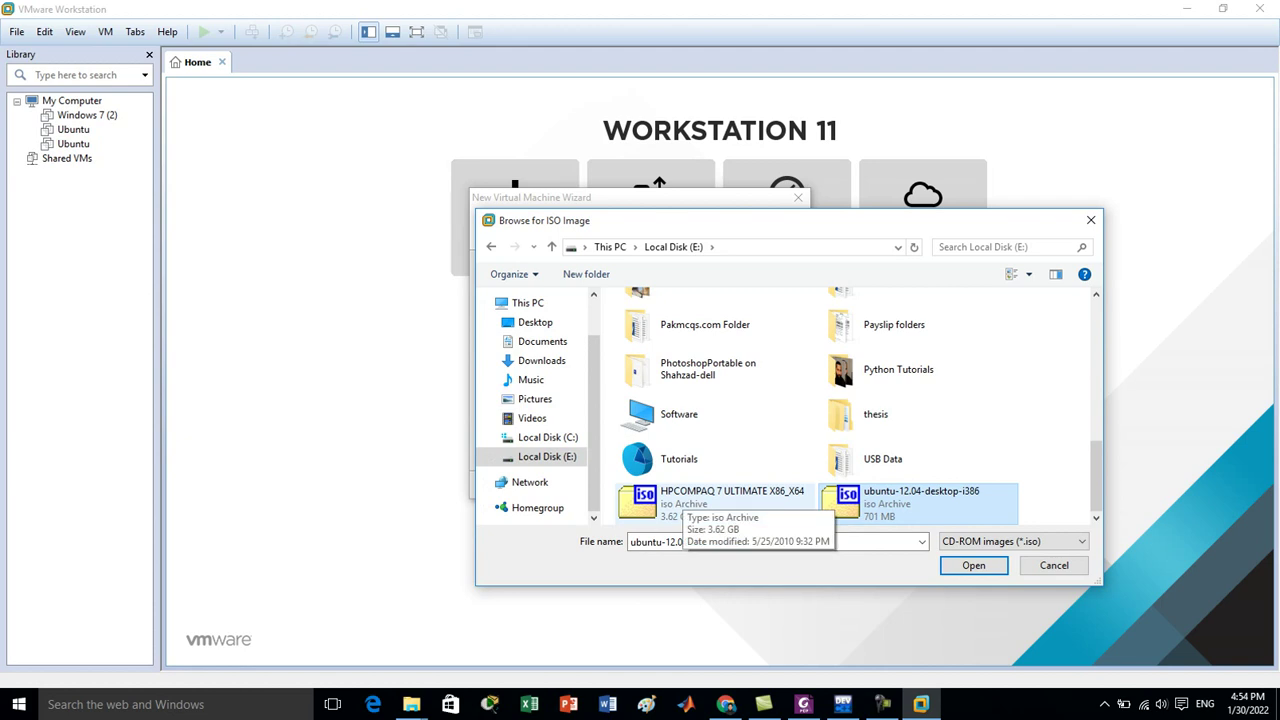
click(766, 380)
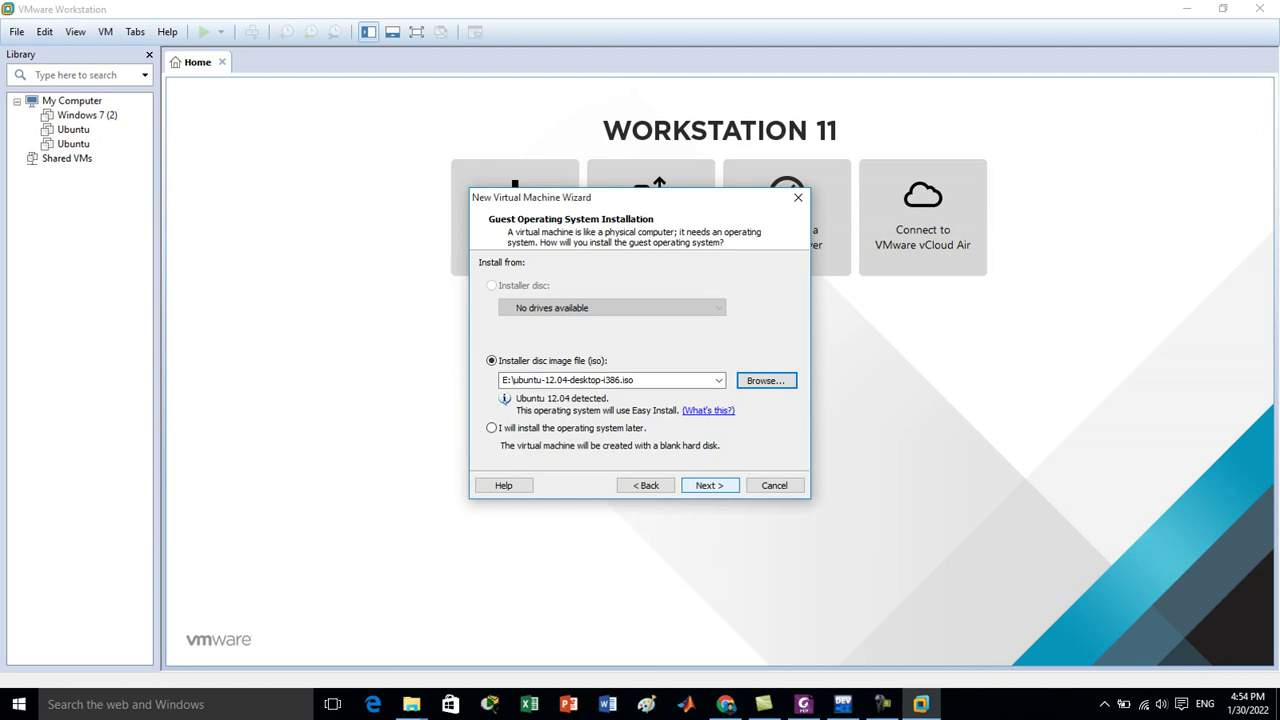
On the Easy Install page, enter the full name UbuntuOSDesktop and the user name.
click(709, 485)
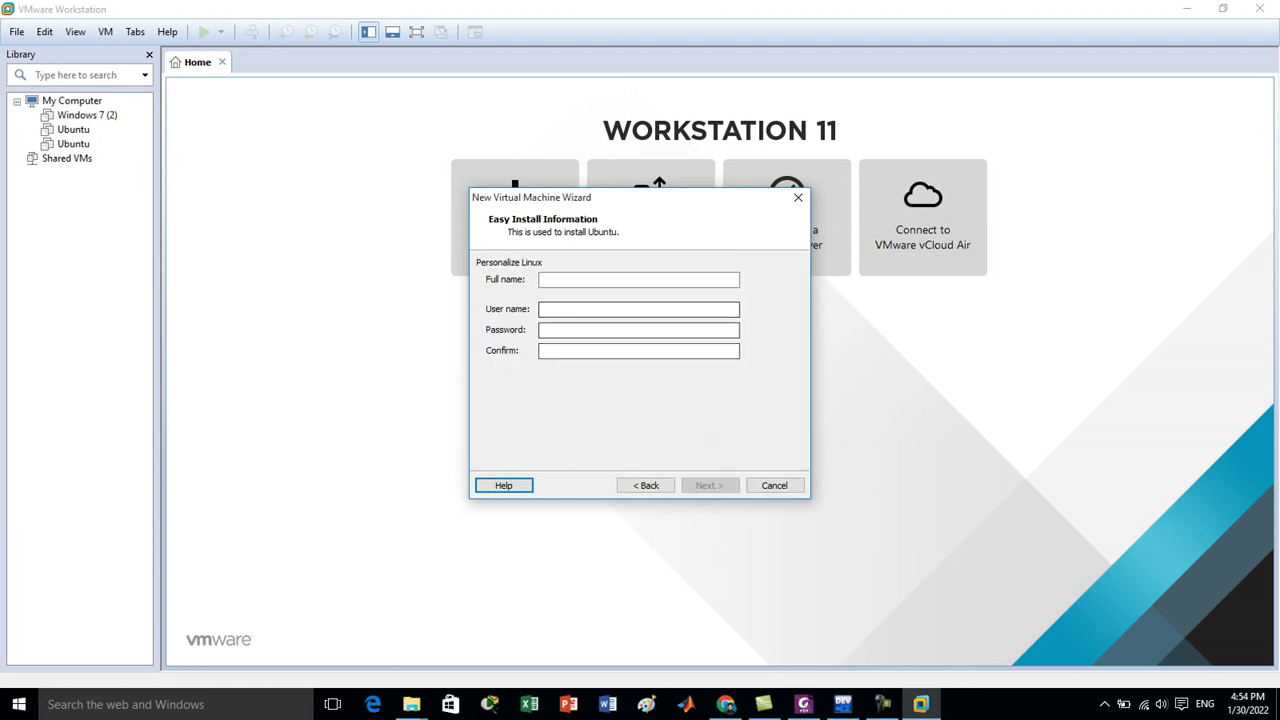
text(UbuntuOS)
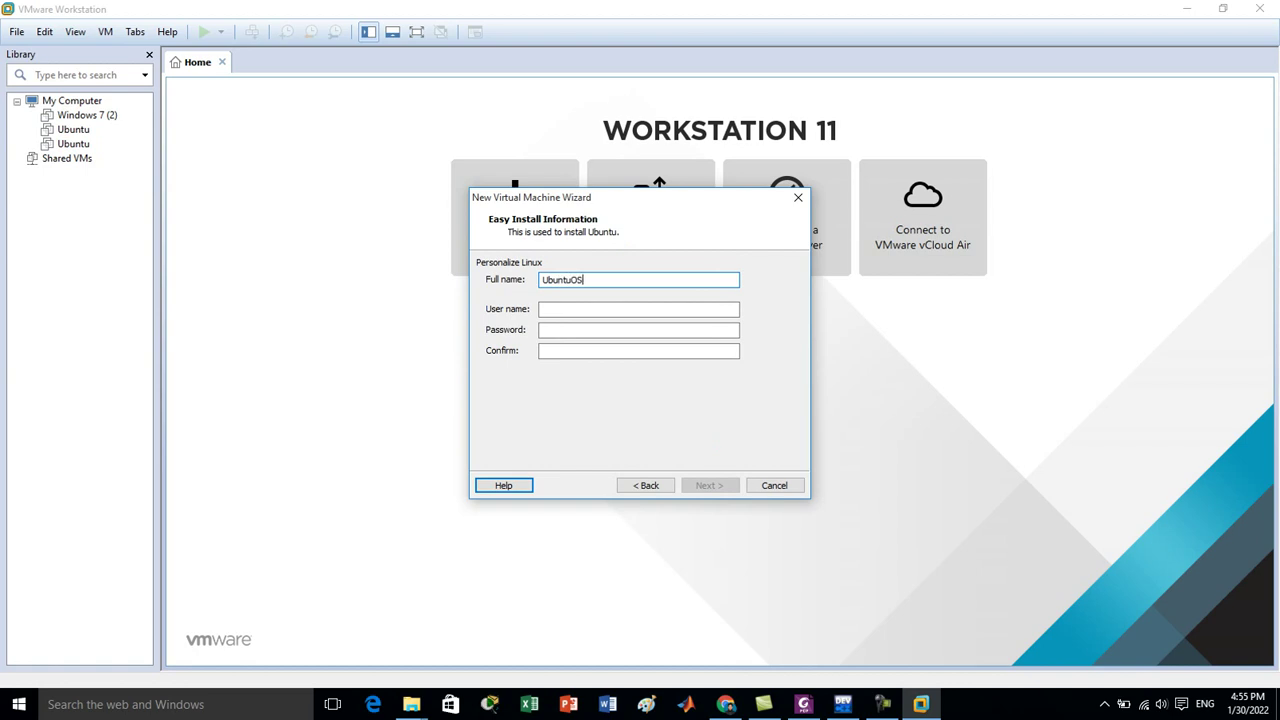
text(Desktip)
key(BackSpace)
key(BackSpace)
text(op)
key(Tab)
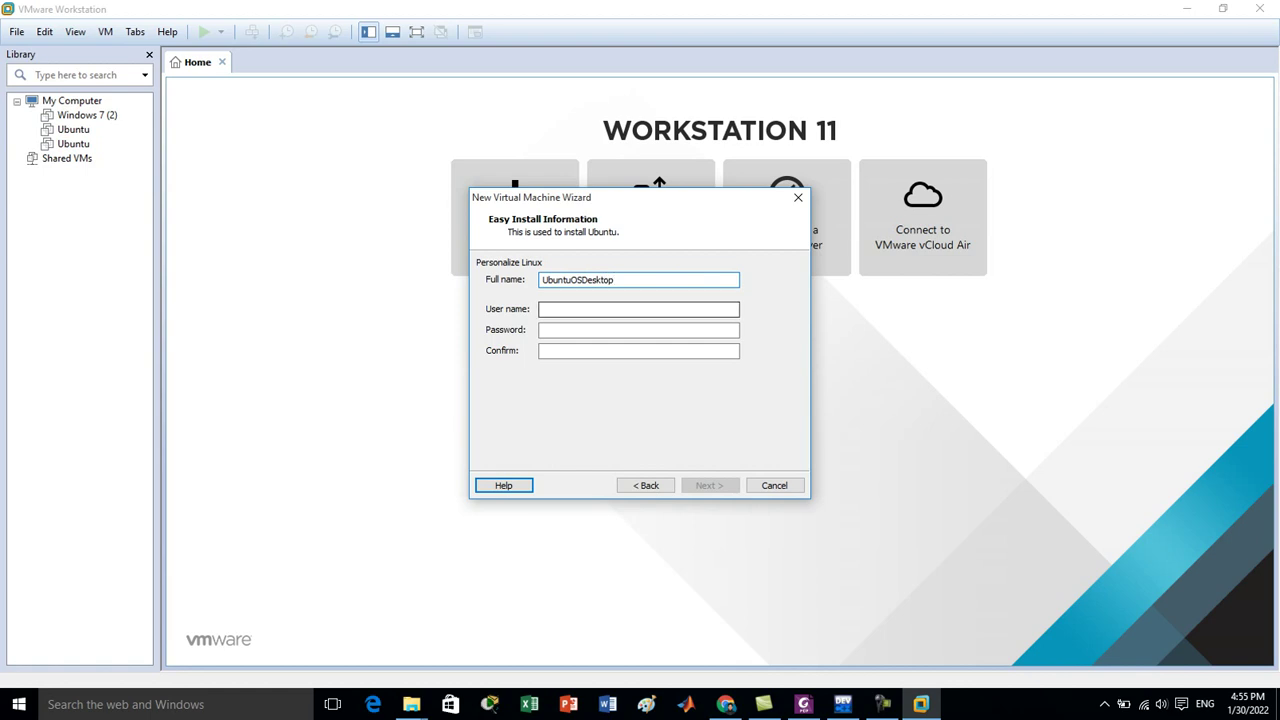
text(Ubuntu)
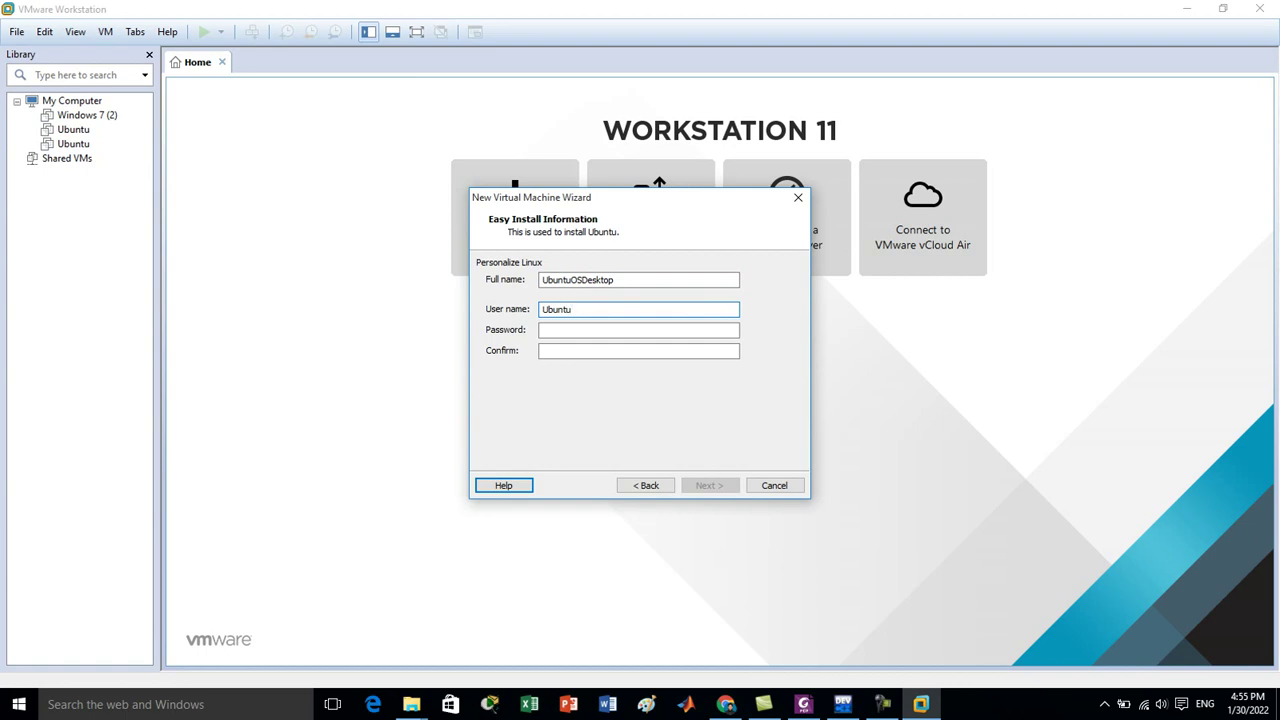
key(BackSpace)
key(BackSpace)
key(BackSpace)
key(BackSpace)
key(BackSpace)
key(BackSpace)
text(ubuntu)
Enter and confirm the account password, then continue to naming the machine.
click(600, 330)
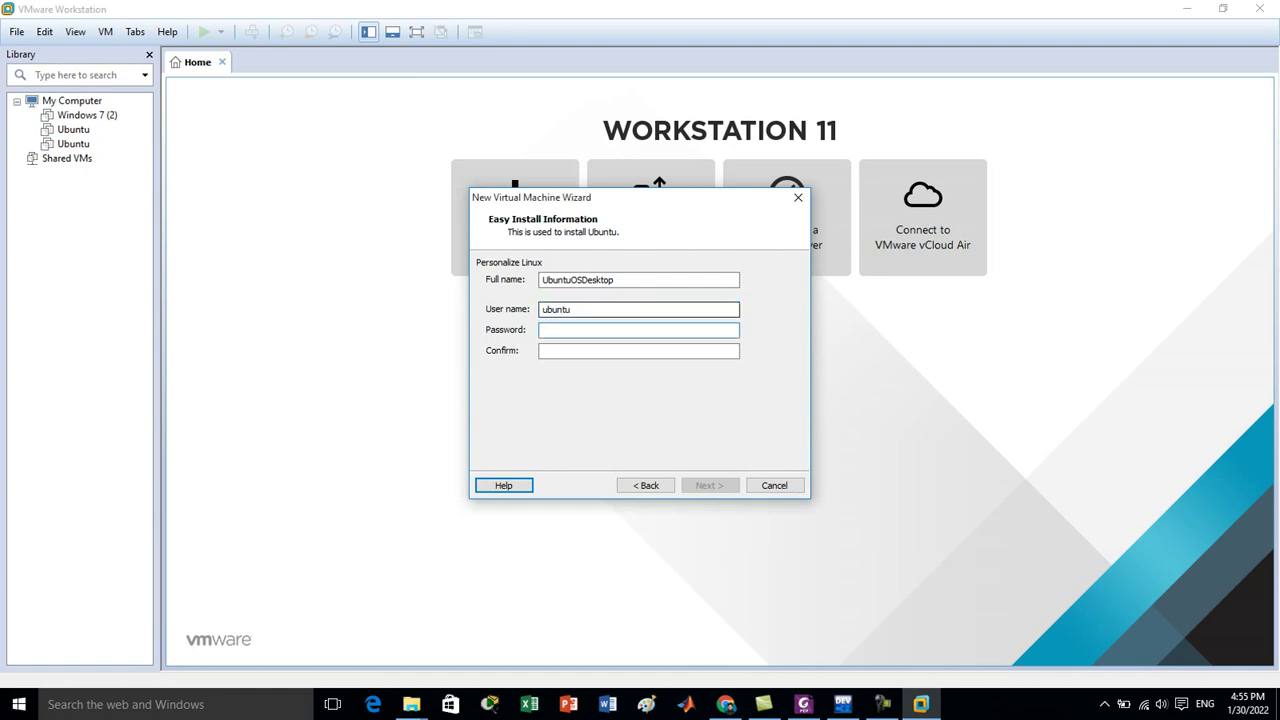
text(ubuntu)
click(600, 350)
text(ubuntu)
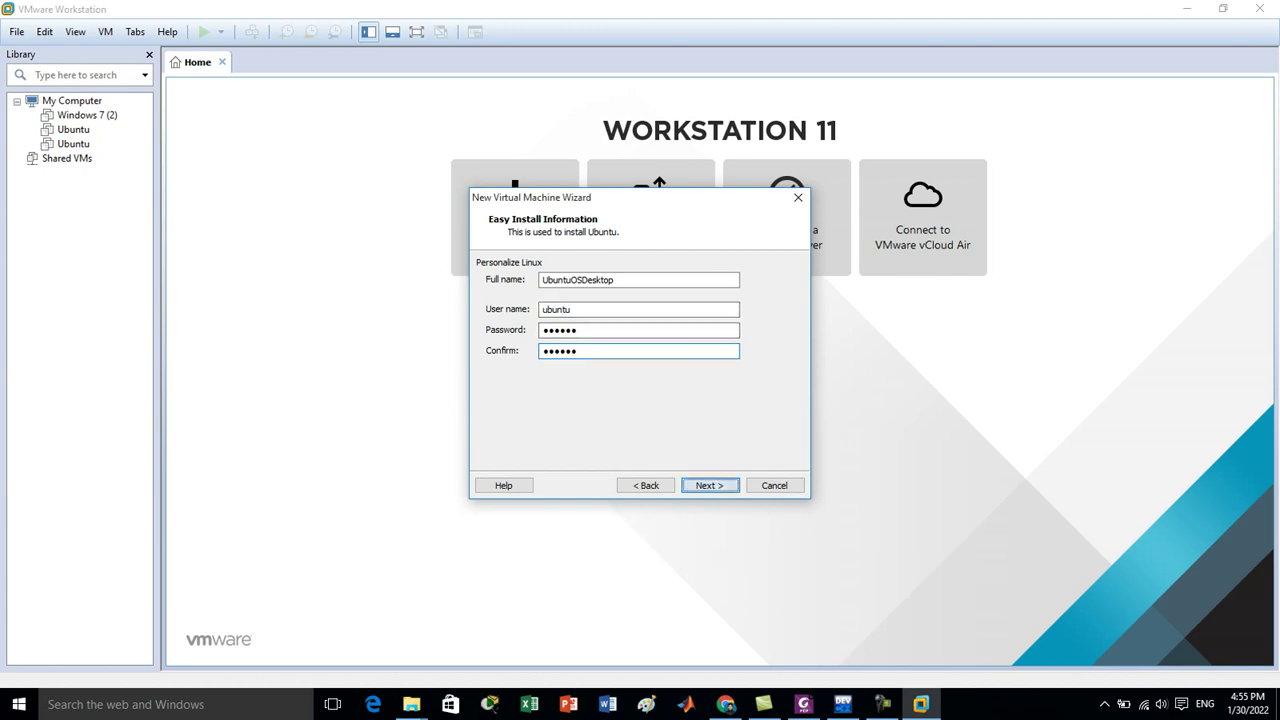
key(Return)
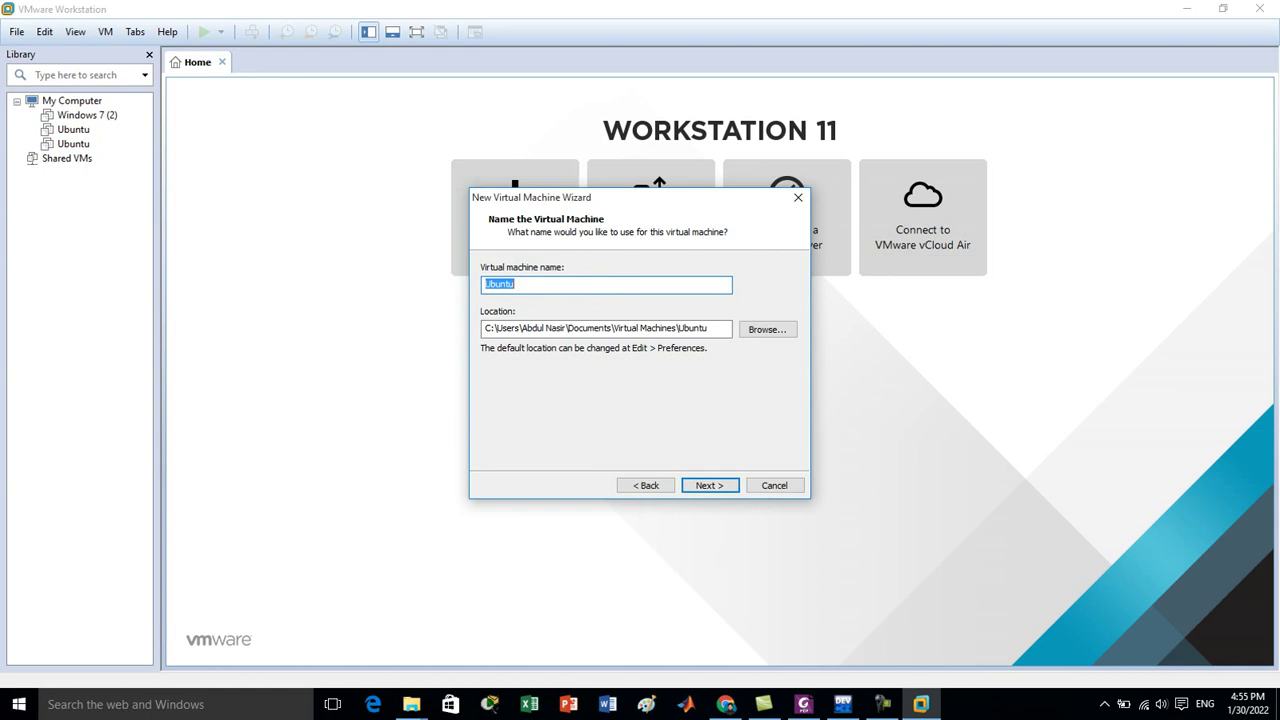
Rename the virtual machine to LinuxOS and advance to Specify Disk Capacity.
text(Lin)
key(BackSpace)
key(BackSpace)
text(inuxOS)
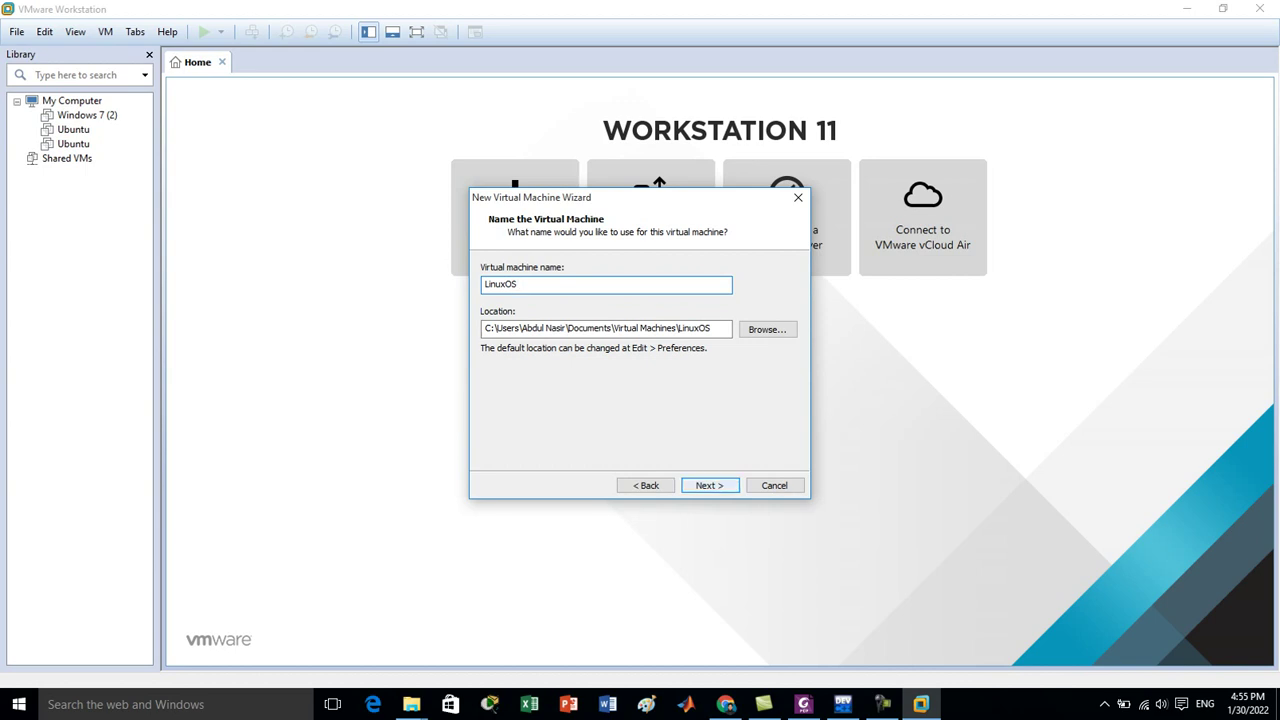
key(Return)
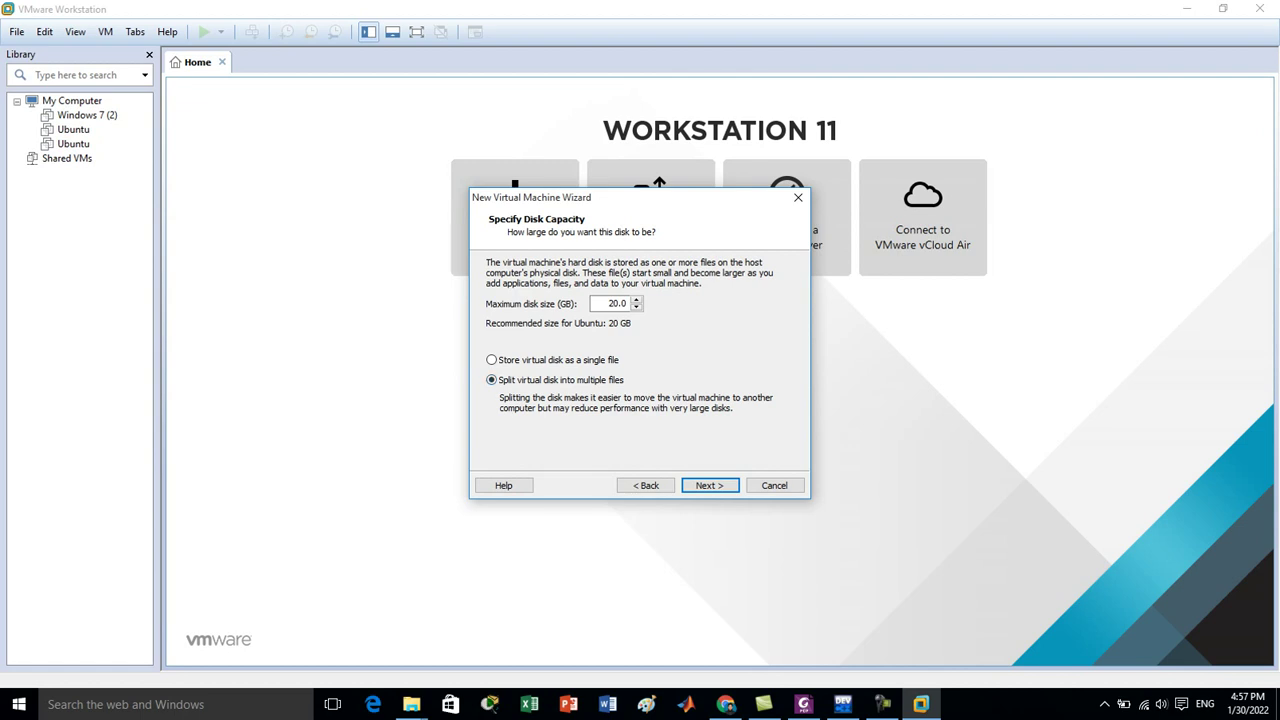
Accept the 20 GB disk split into multiple files and proceed to the Ready to Create summary.
key(Return)
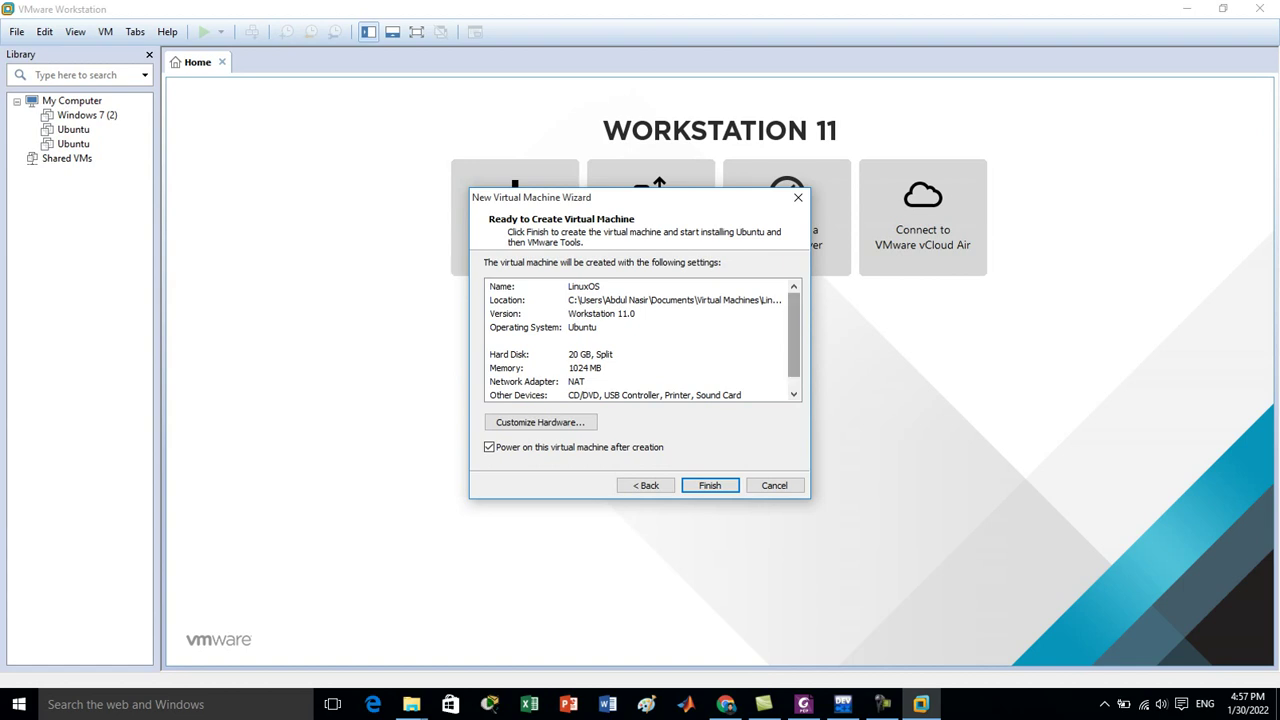
scroll(640, 340, down, 1)
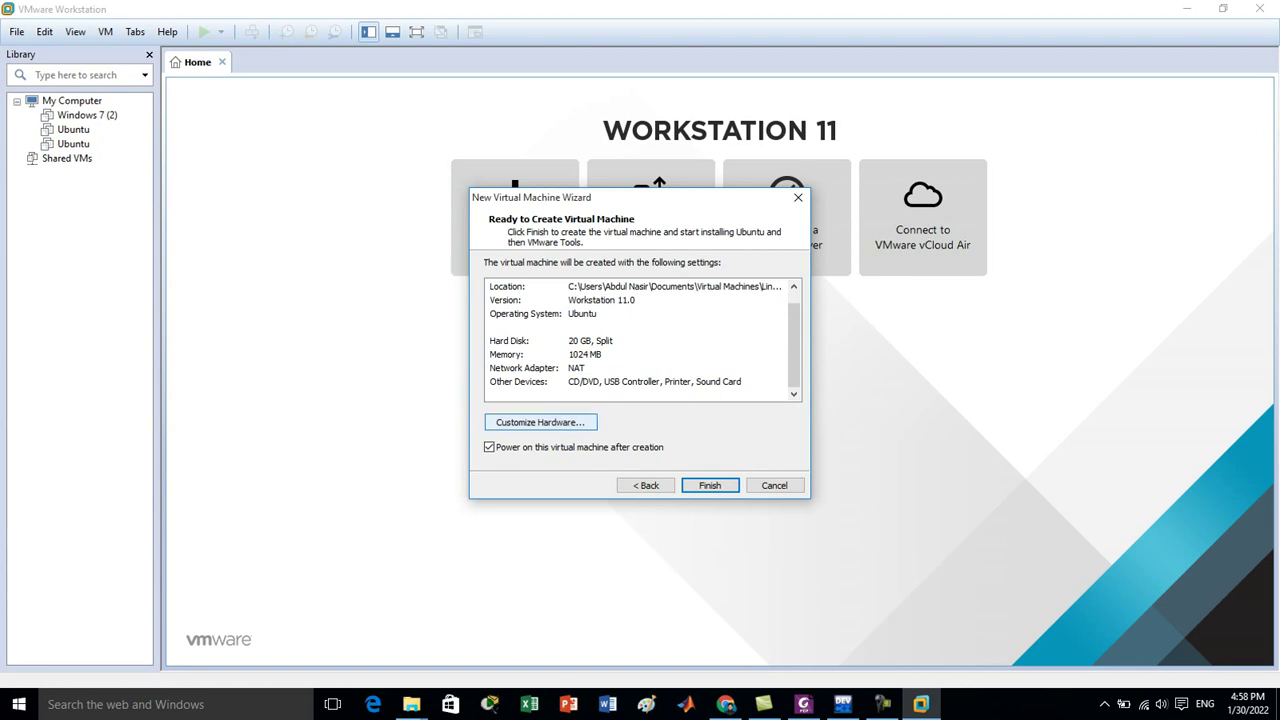
click(540, 422)
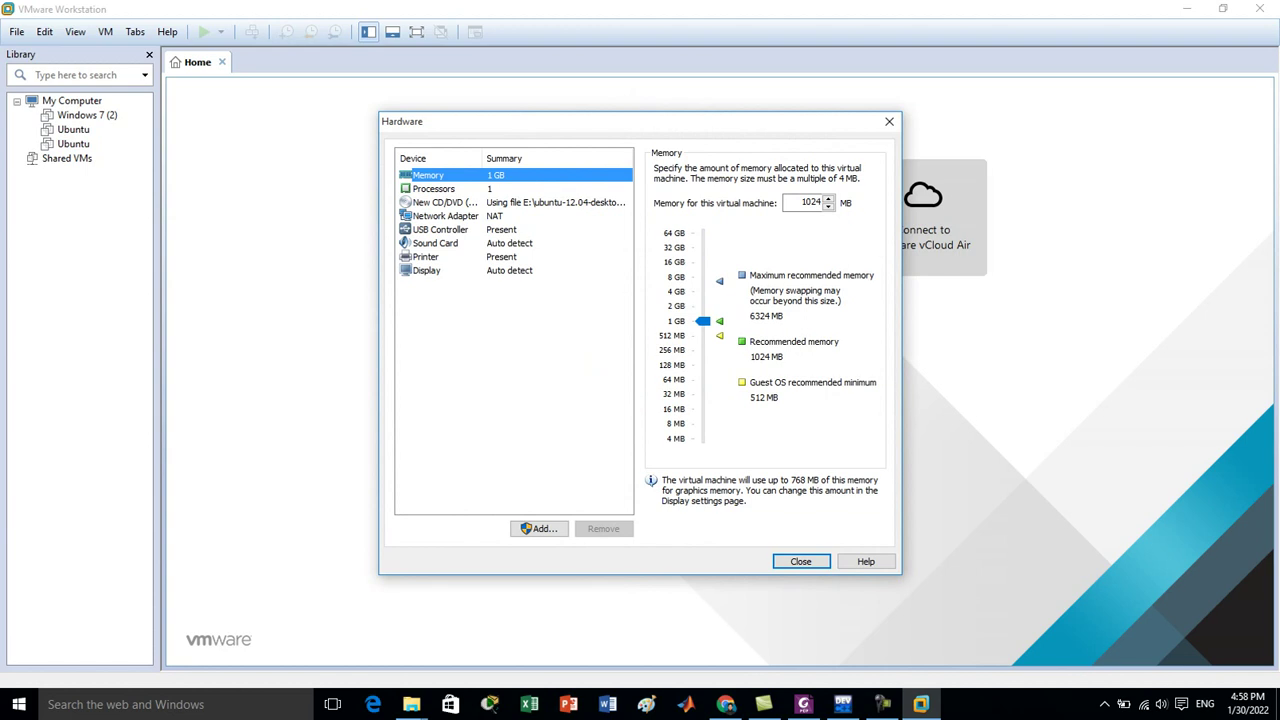
drag(703, 320, 703, 305)
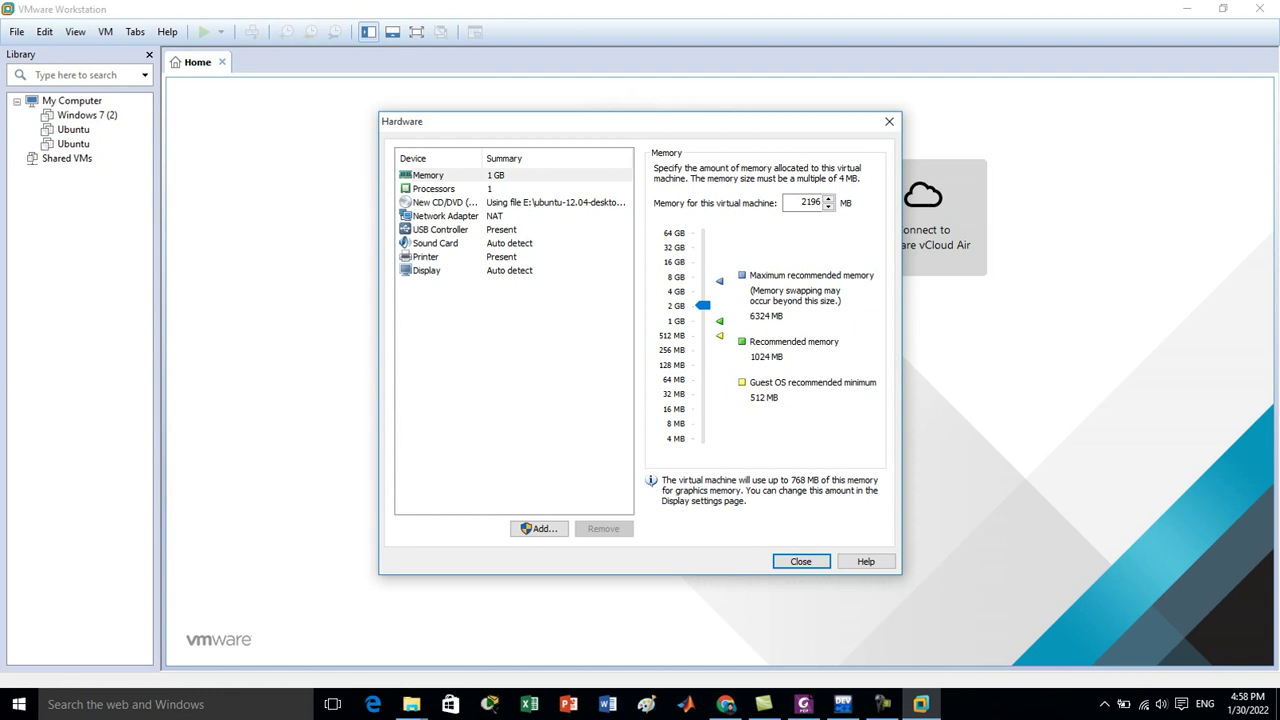
drag(703, 305, 703, 320)
key(Return)
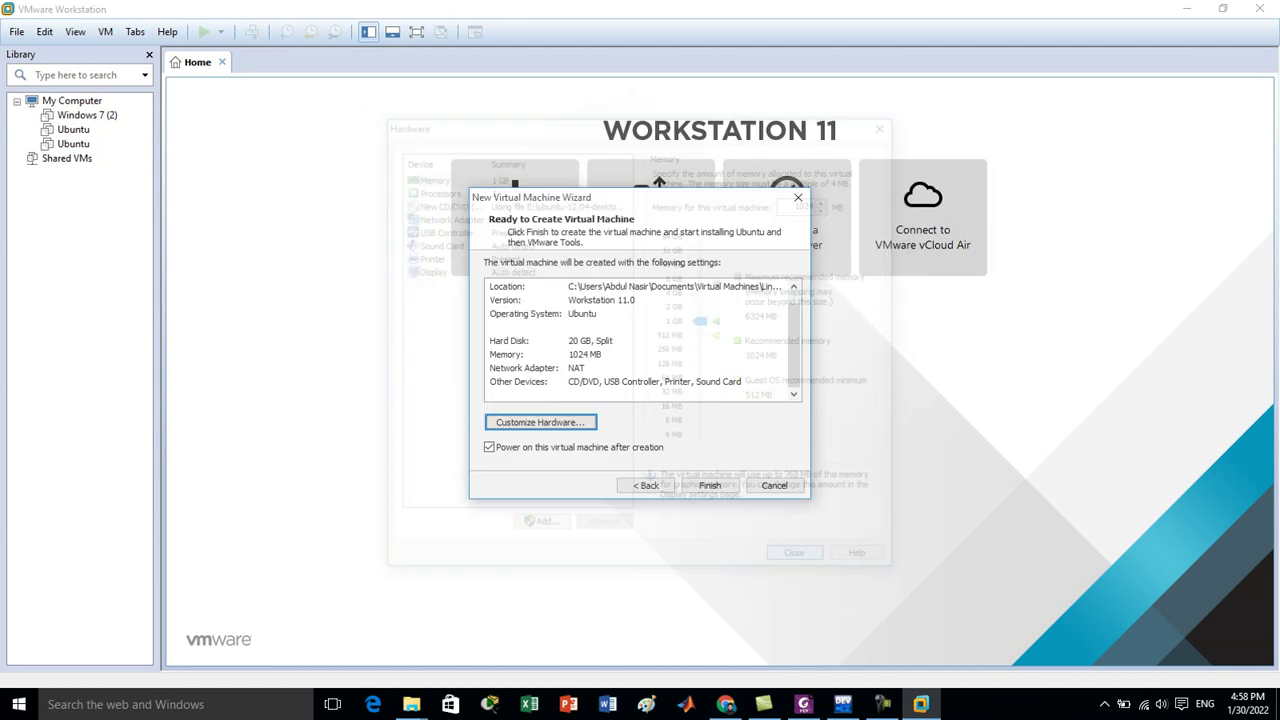
Finish the wizard to create LinuxOS and let Ubuntu's Easy Install begin.
click(709, 485)
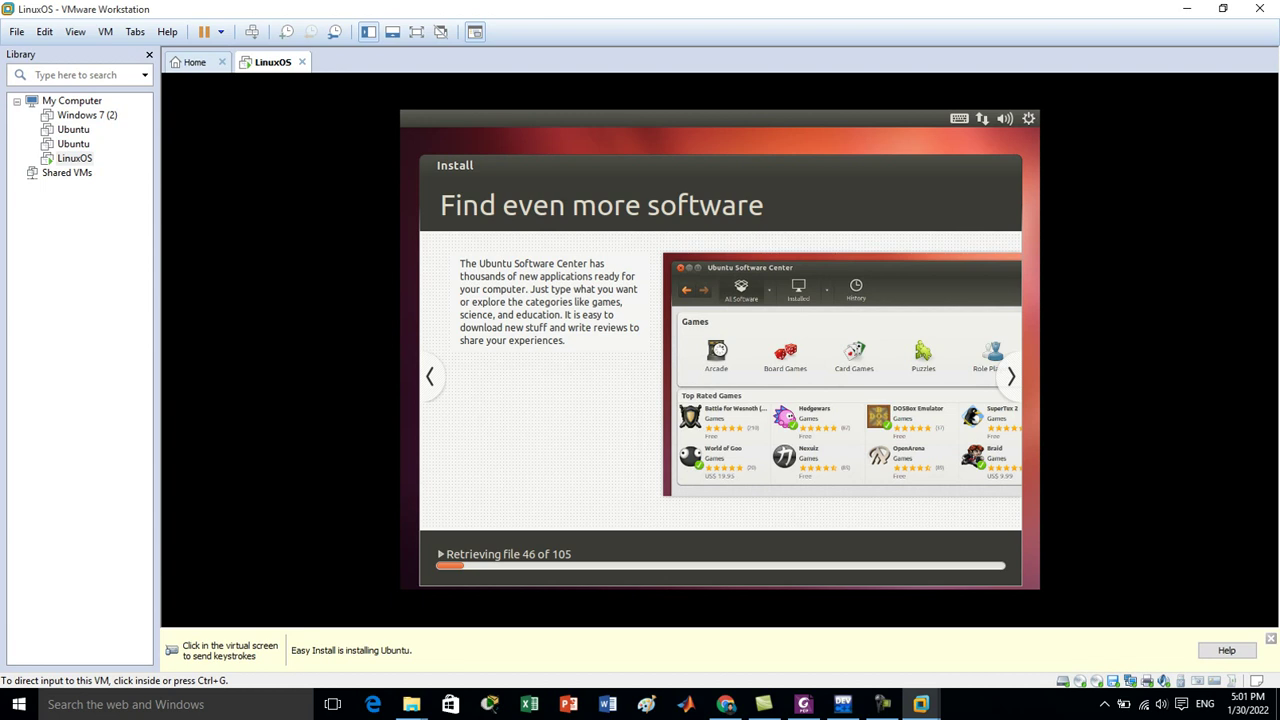
Switch to Chrome and load the Google homepage in a new tab.
mouse_move(726, 704)
click(728, 635)
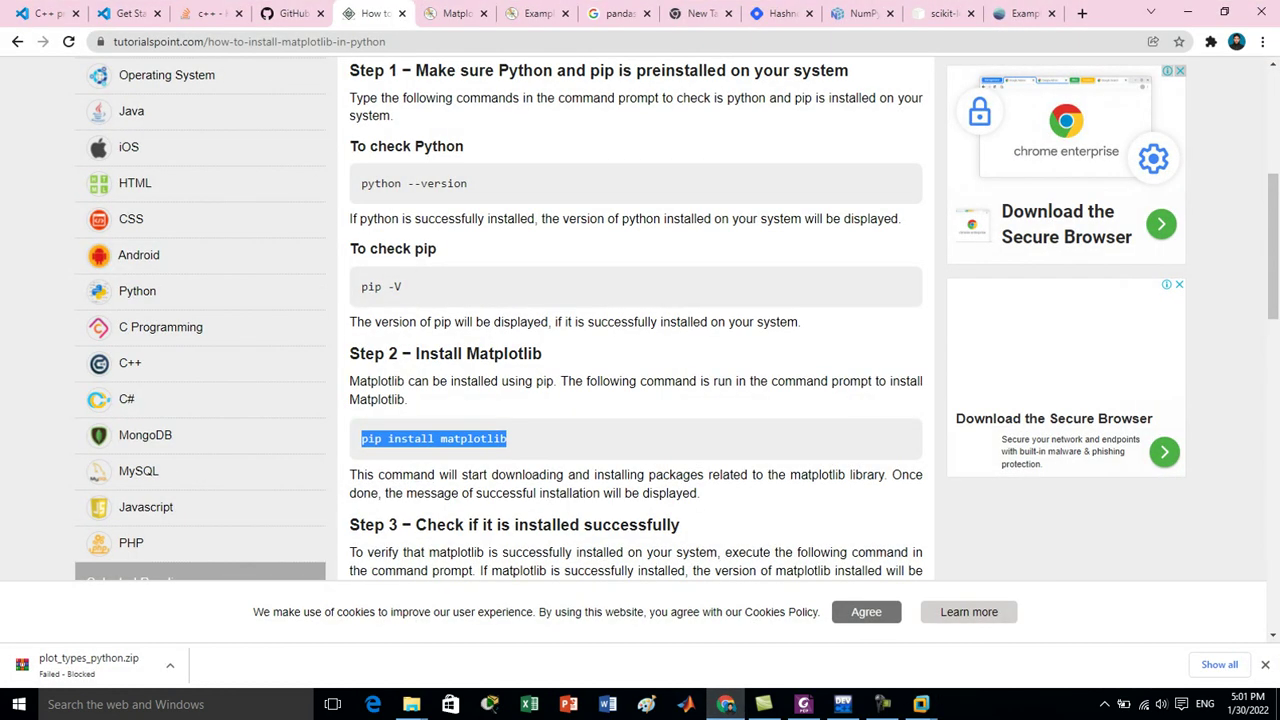
click(1082, 13)
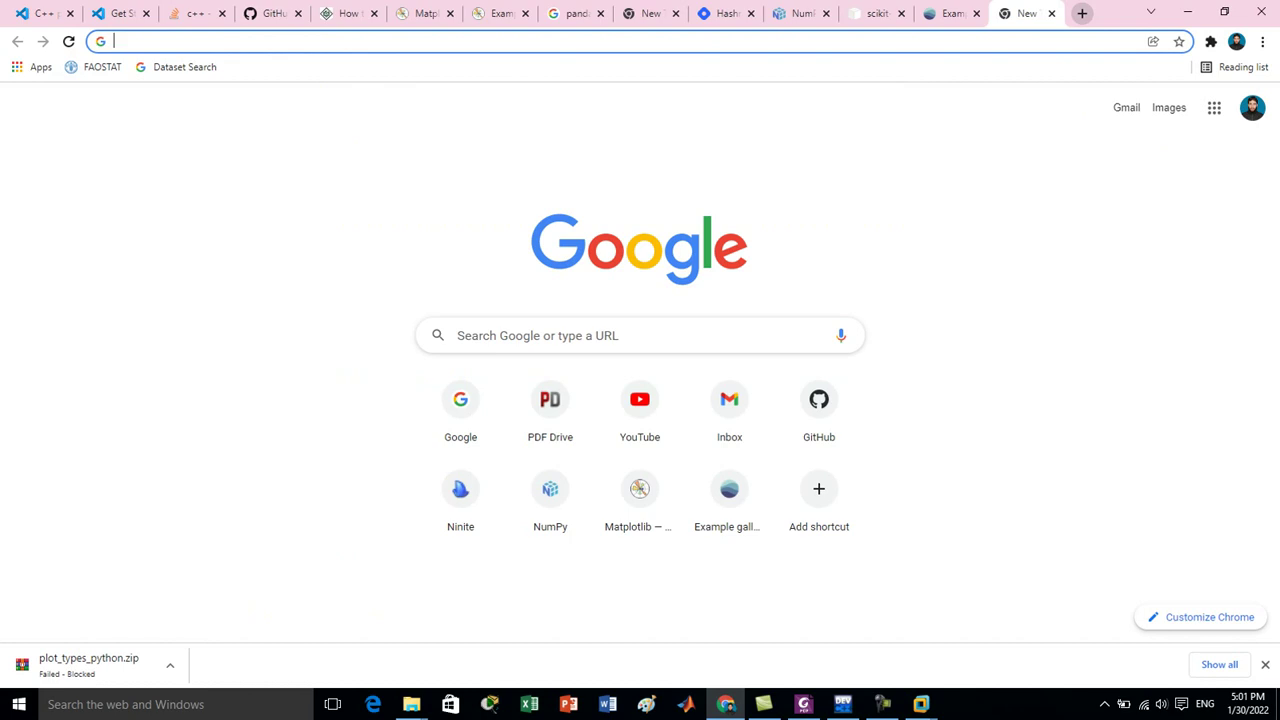
text(google.com)
key(Return)
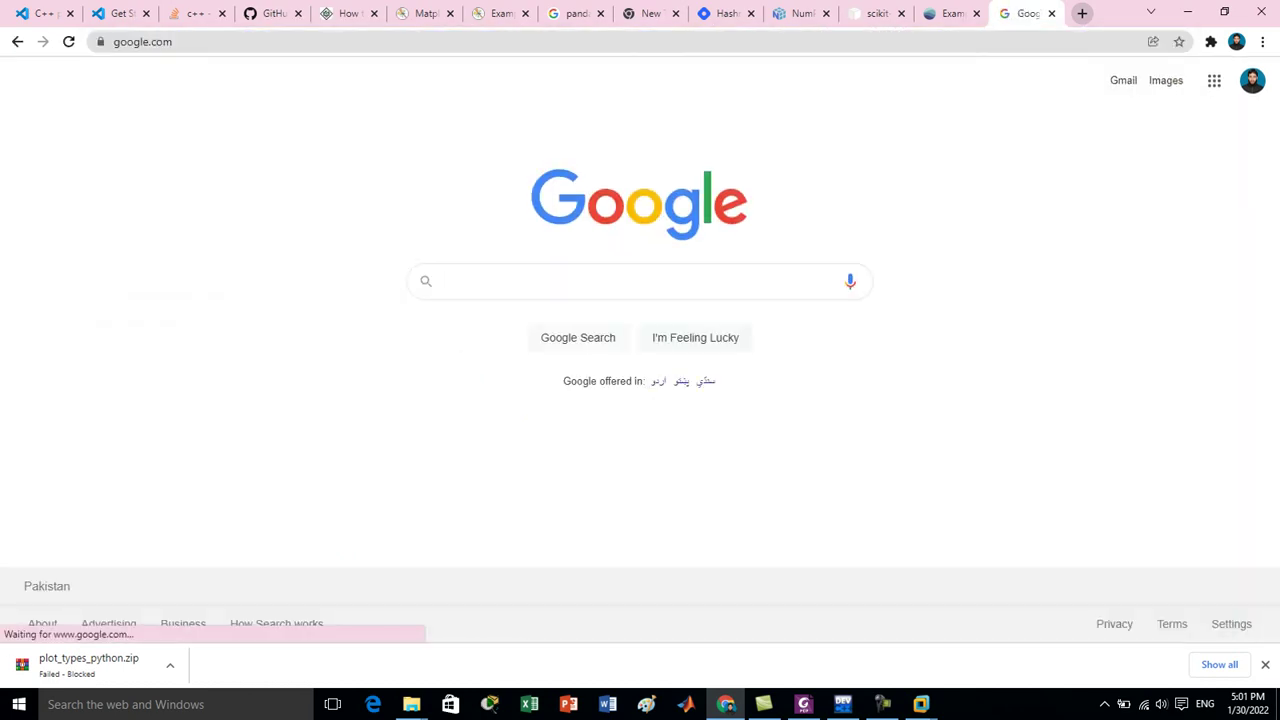
Search Google for ubuntu 20.04 and open the Download Ubuntu Desktop result.
text(ubunt)
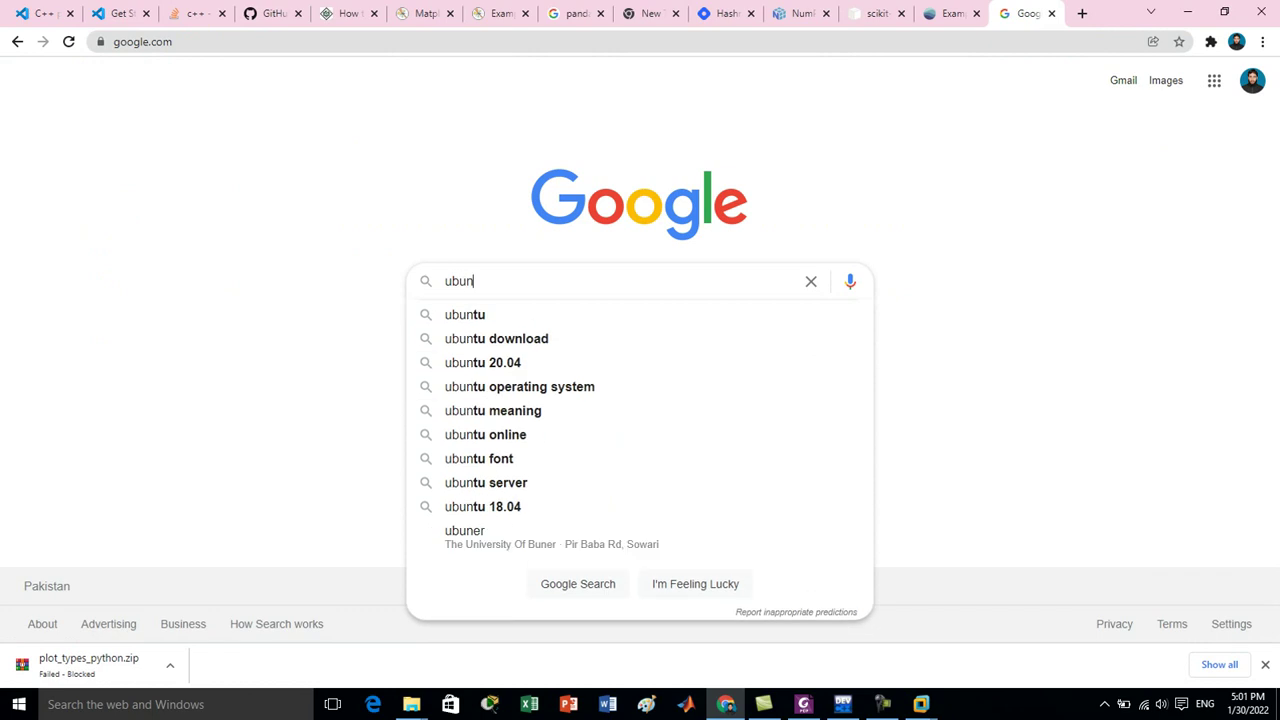
key(Return)
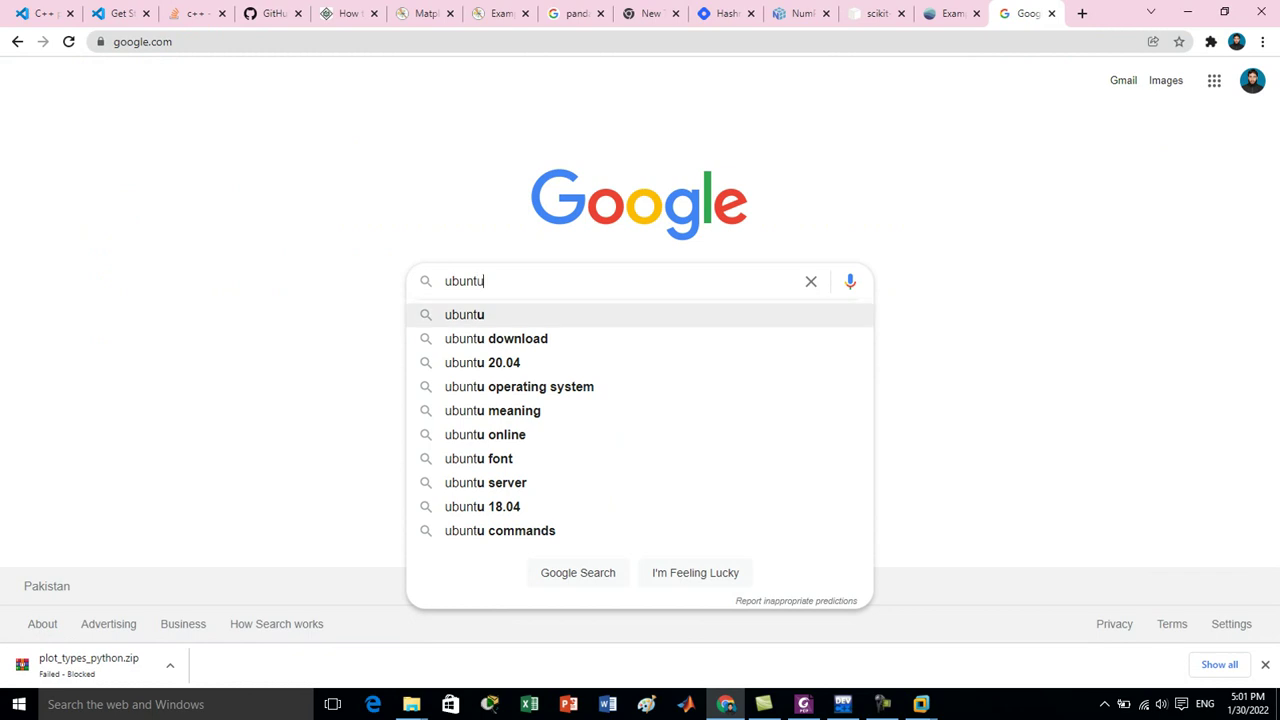
key(Down)
key(Down)
key(Down)
key(Return)
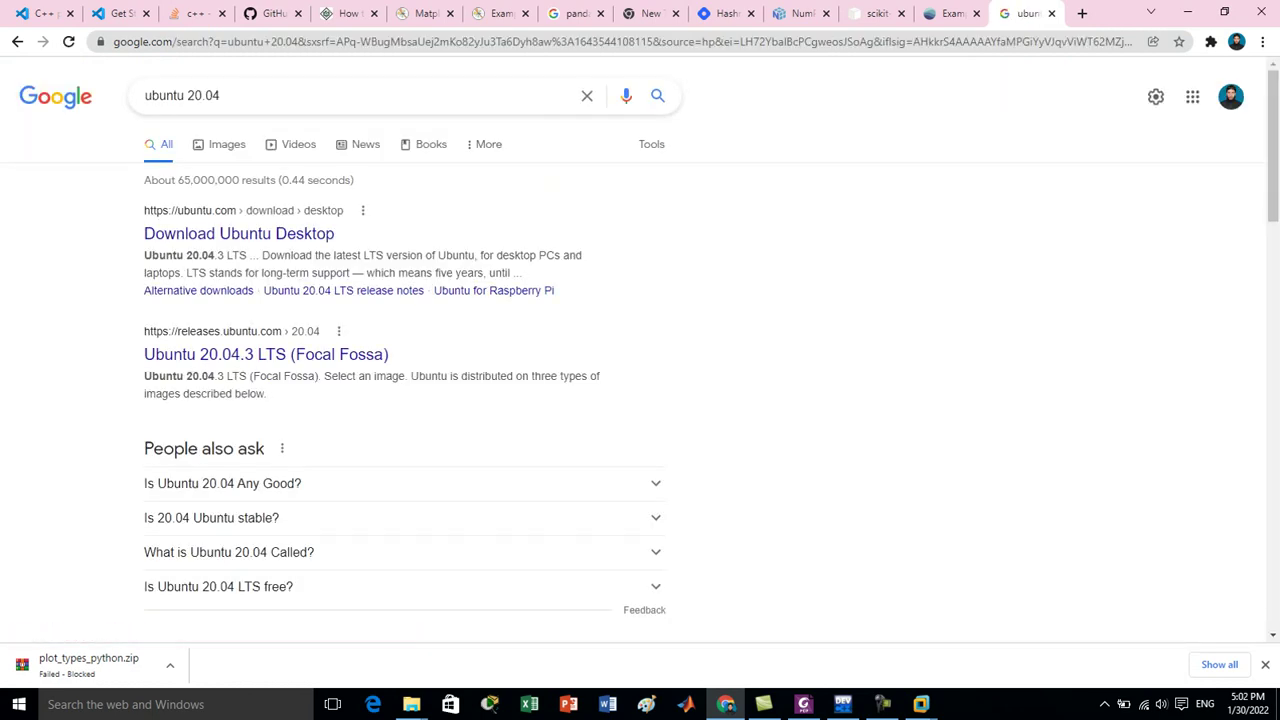
click(240, 234)
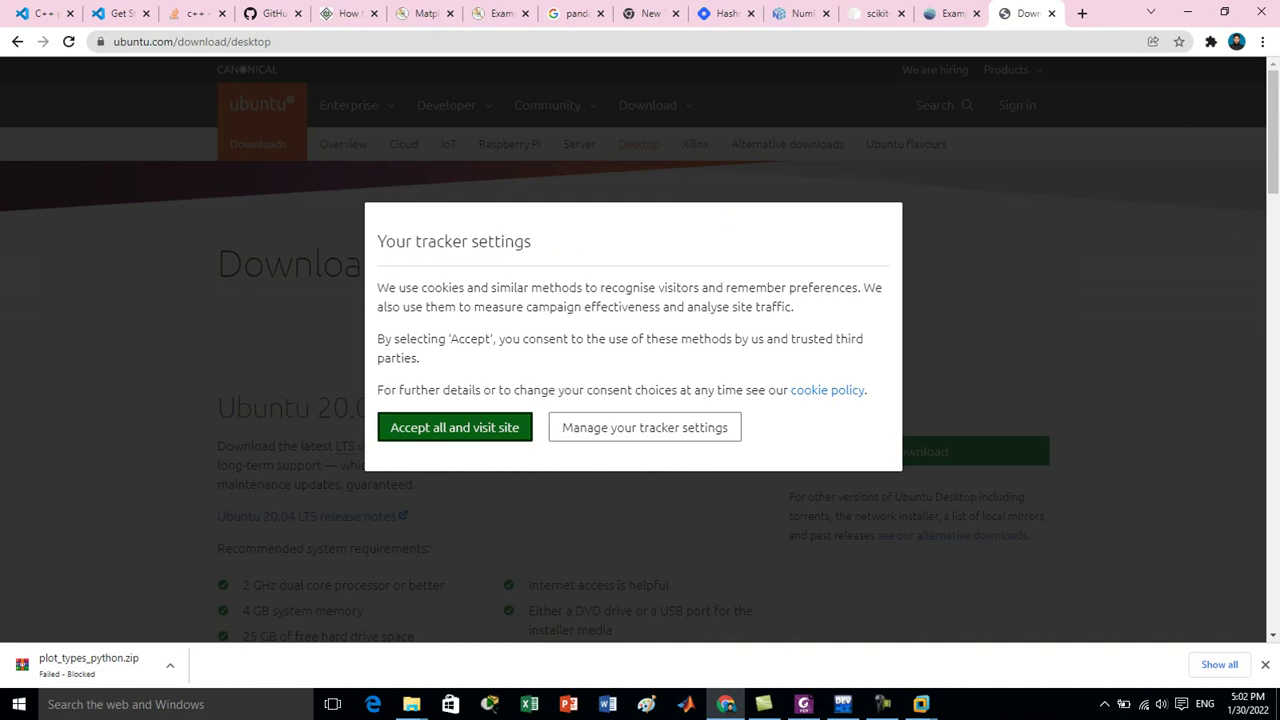
Accept cookies and download ubuntu-20.04.3-desktop-amd64.iso via IDM, hiding its progress window.
click(436, 427)
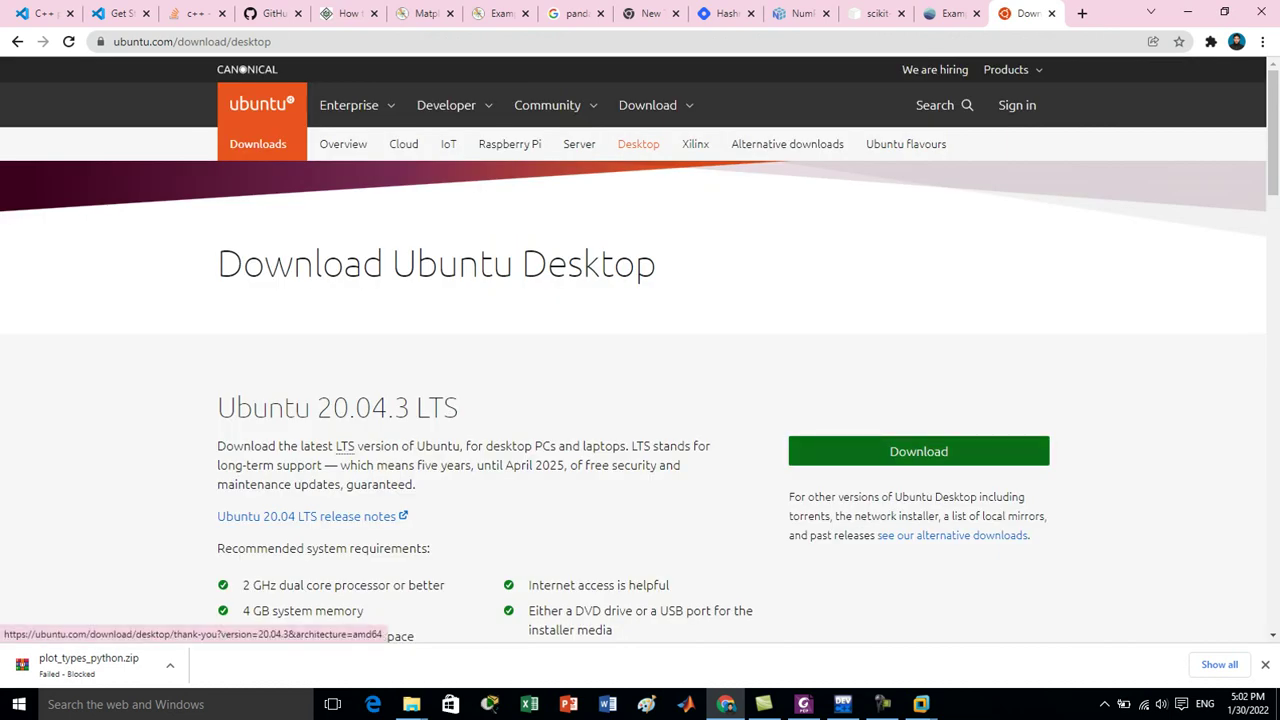
click(918, 451)
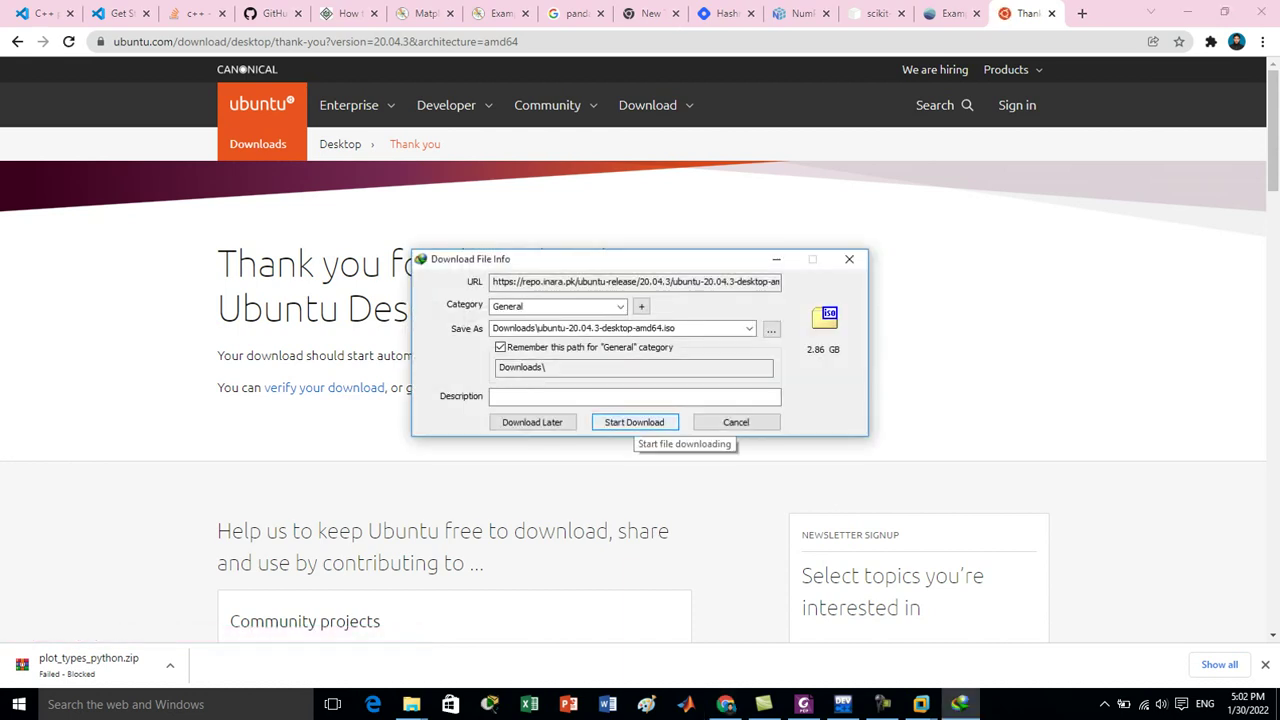
click(634, 422)
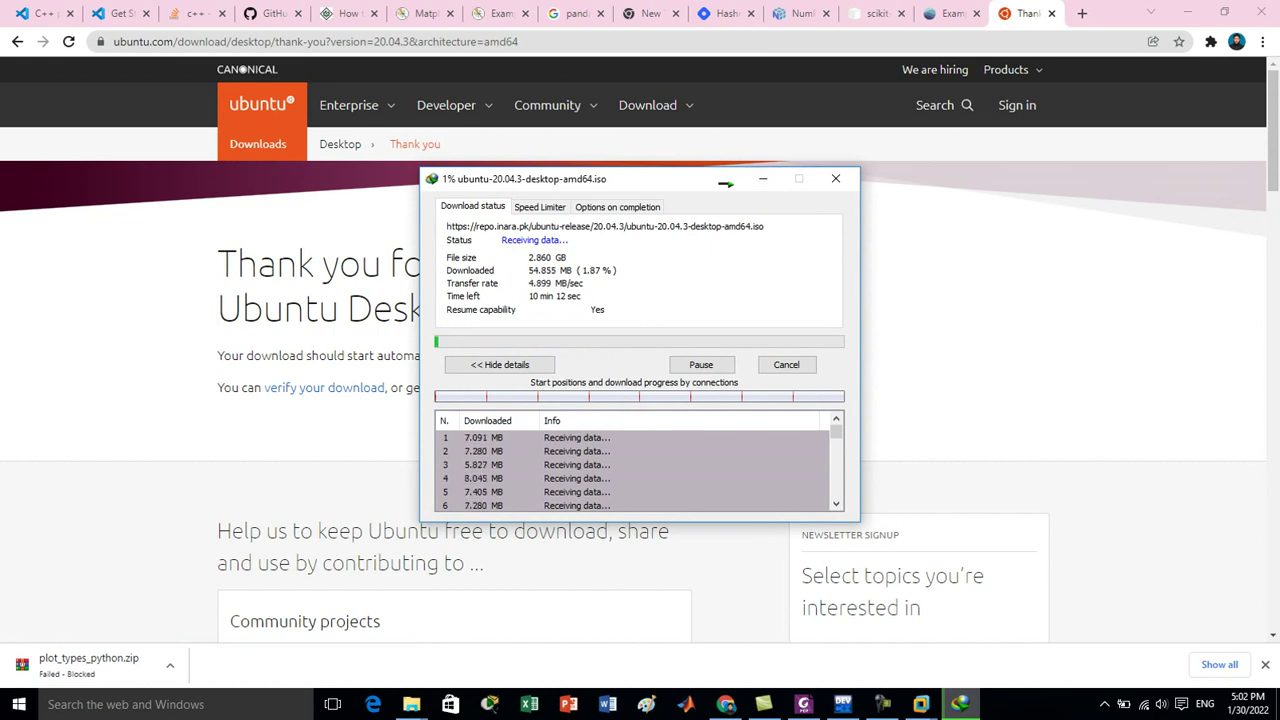
click(762, 178)
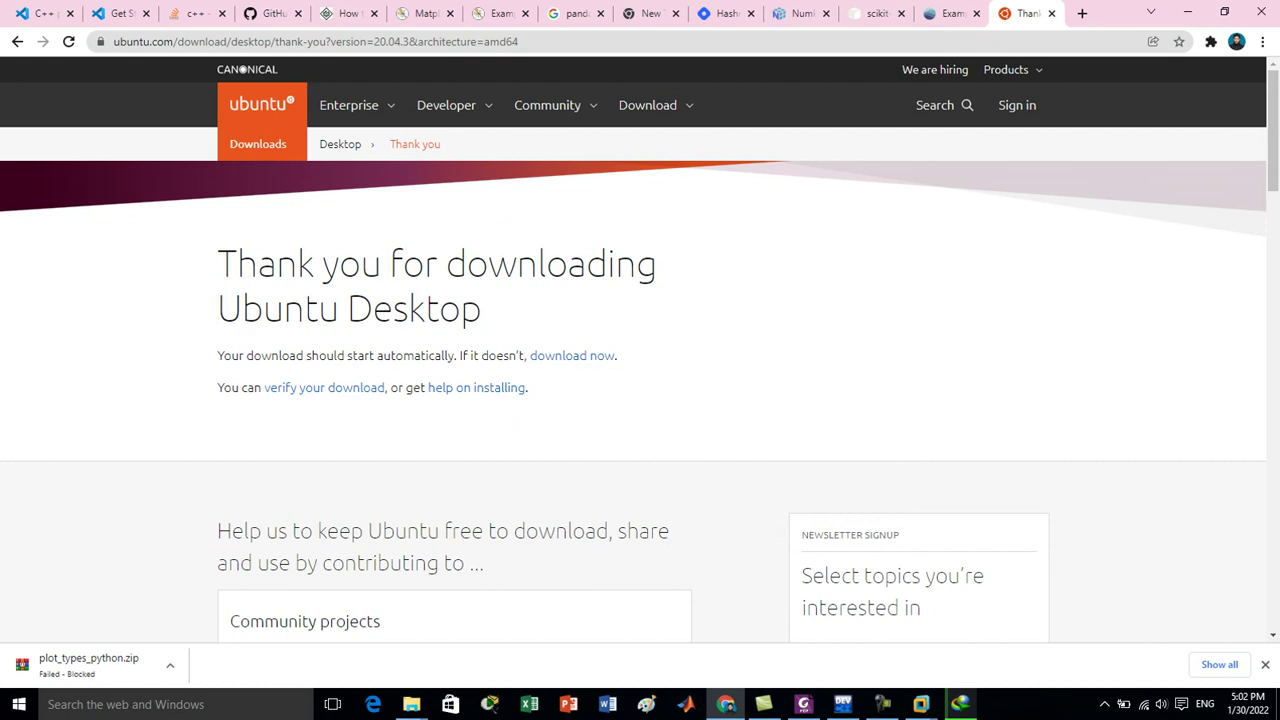
Scroll down the Ubuntu thank-you page, then return to VMware's Ubuntu installation progress.
drag(1273, 131, 1273, 443)
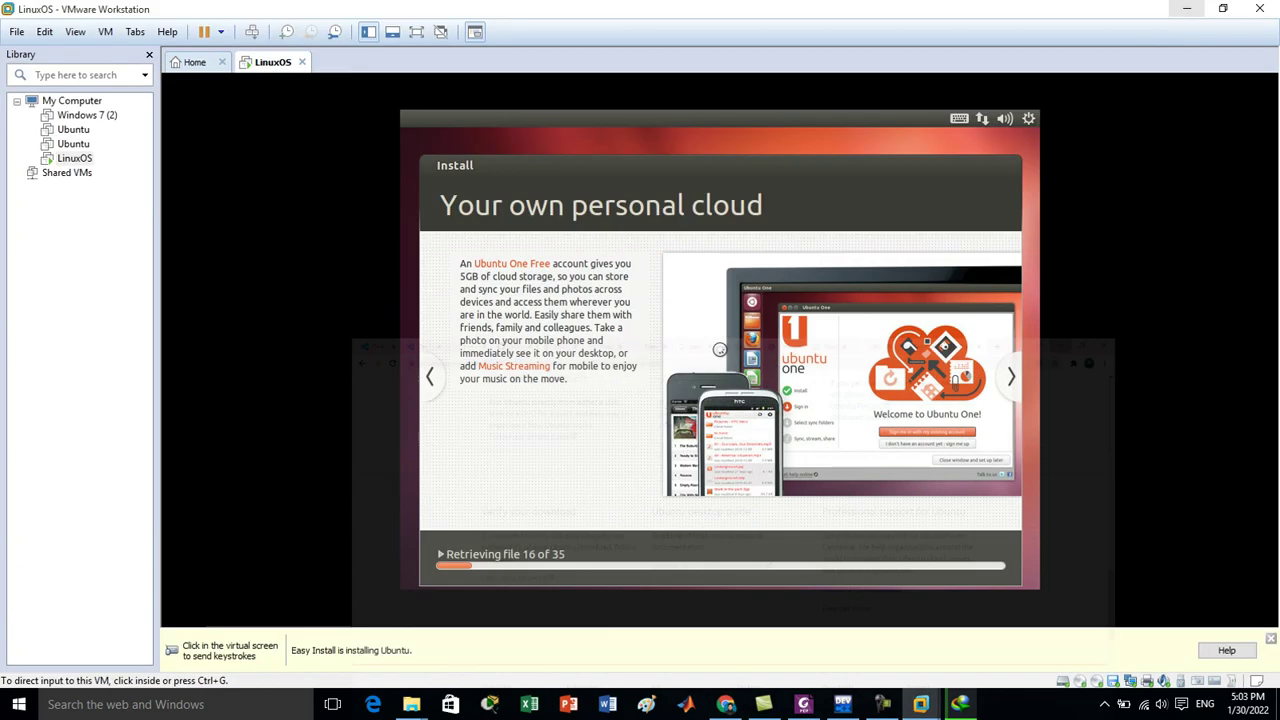
click(1187, 12)
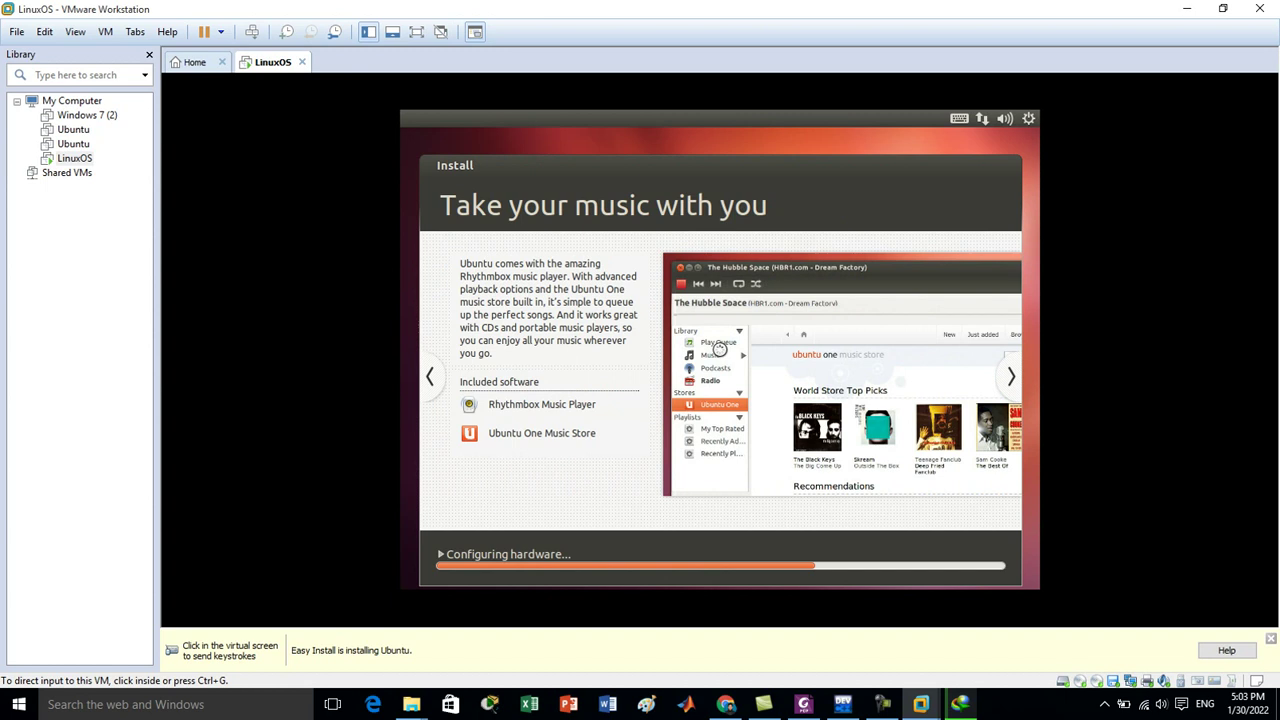
Open the Software folder on Local Disk (E:) and select the dev-c++_5.11 installer.
mouse_move(411, 704)
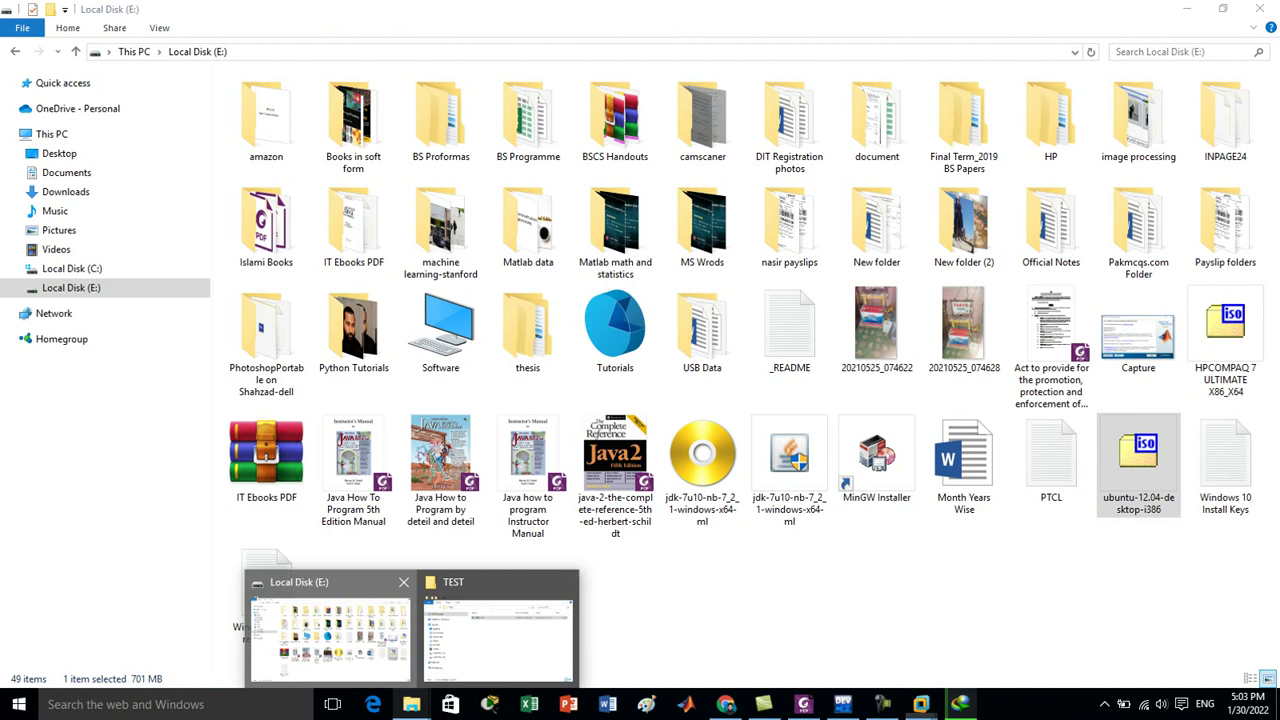
click(330, 630)
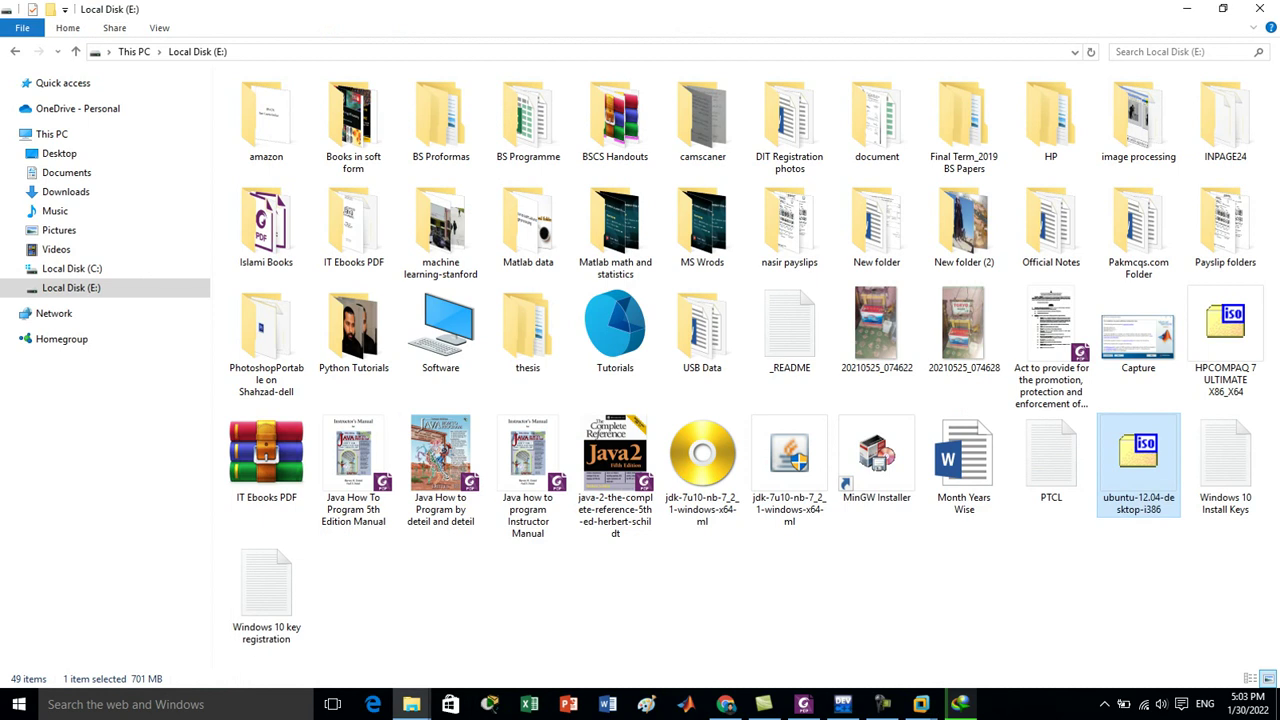
double_click(440, 330)
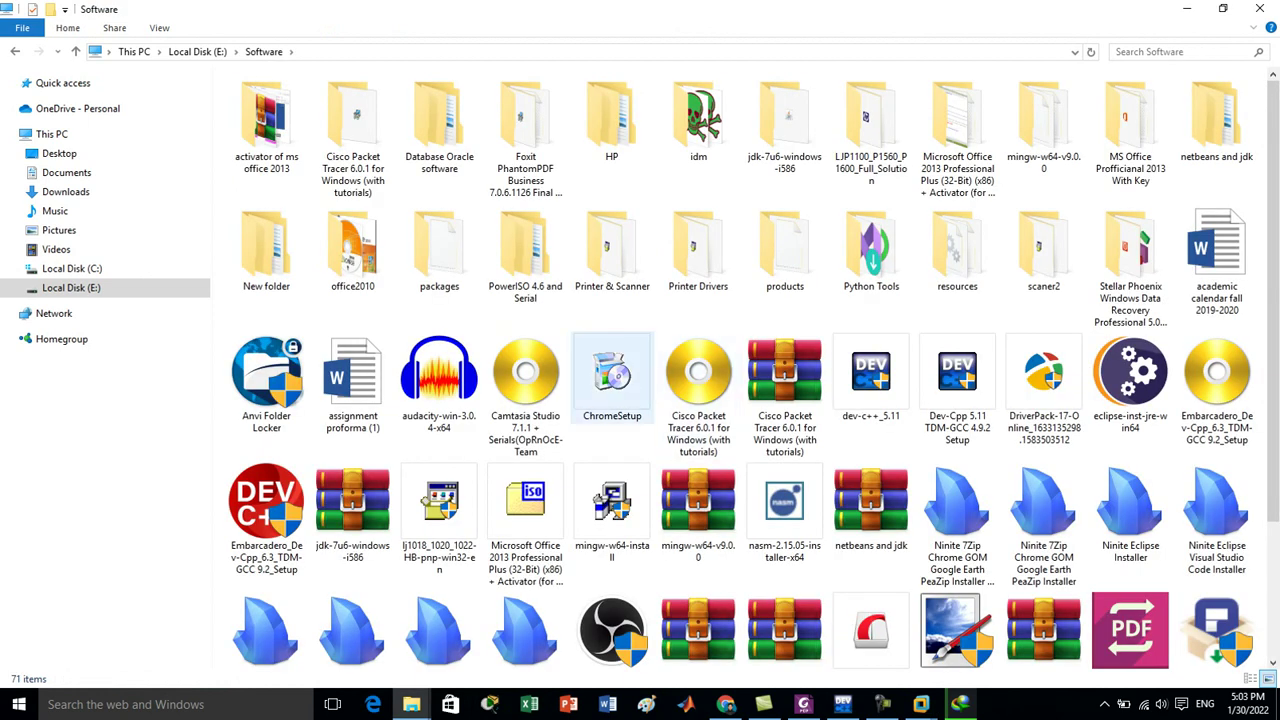
click(871, 375)
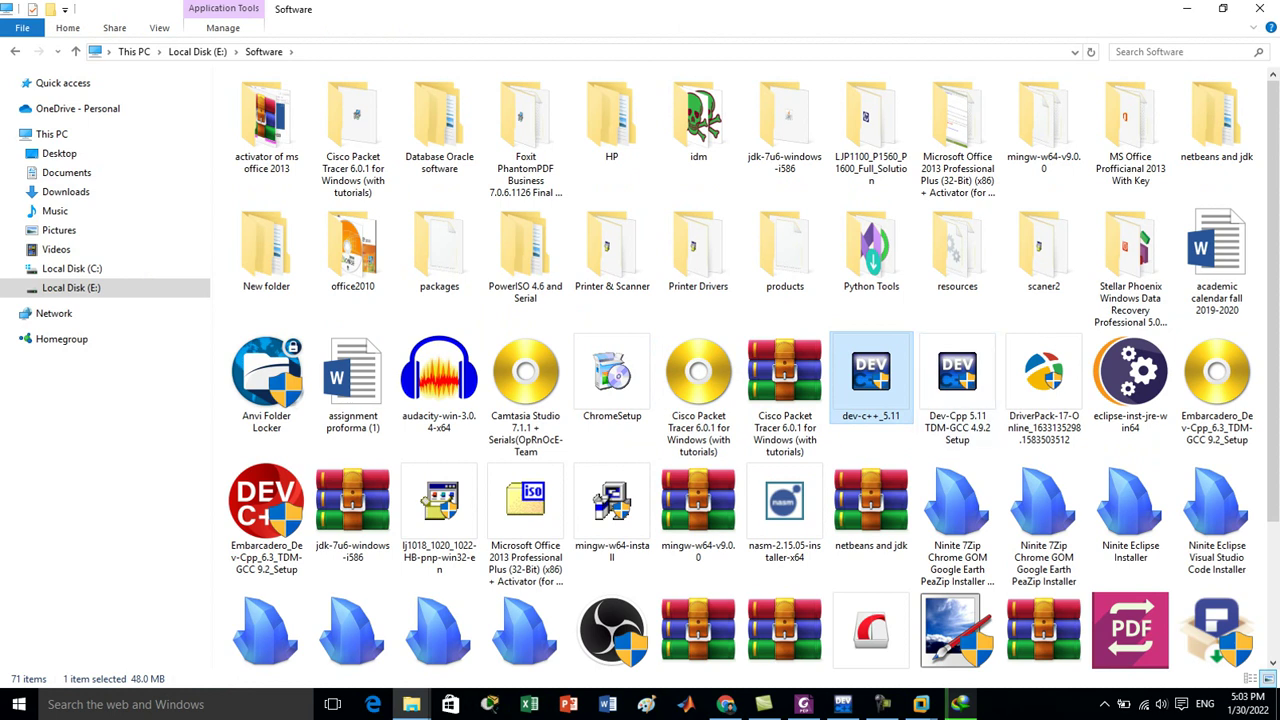
right_click(878, 378)
click(927, 675)
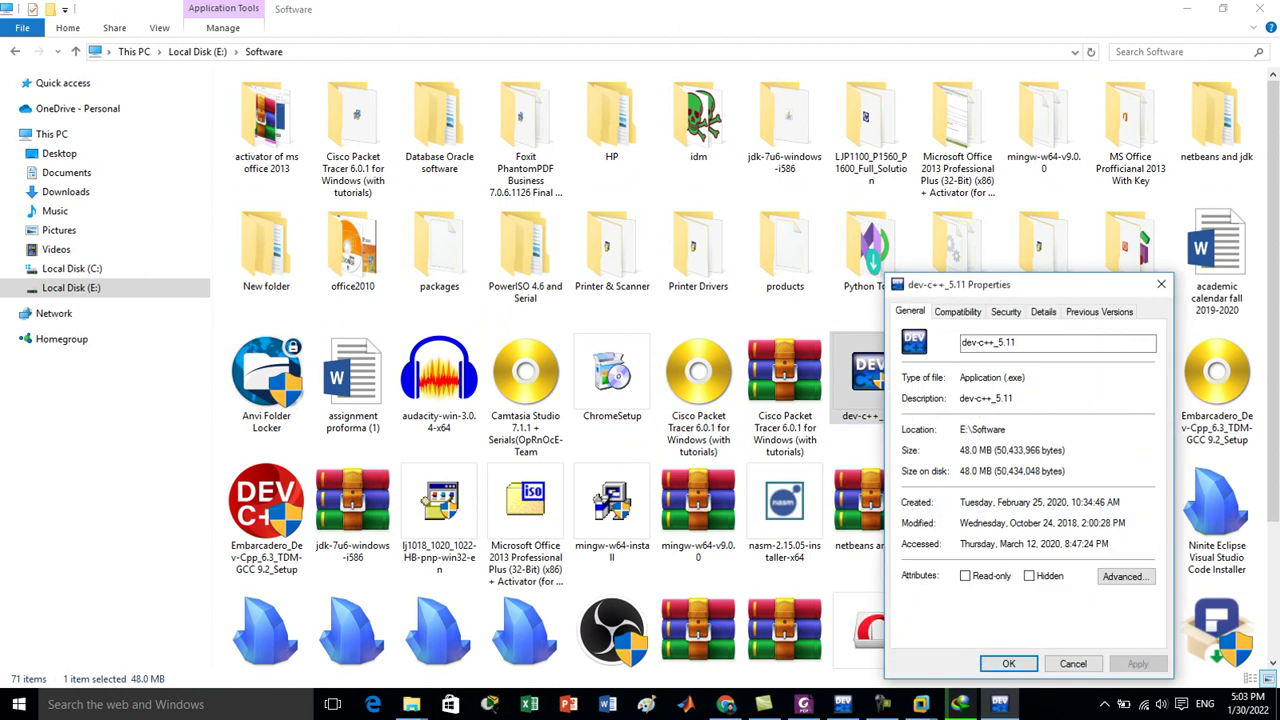
drag(1000, 284, 962, 197)
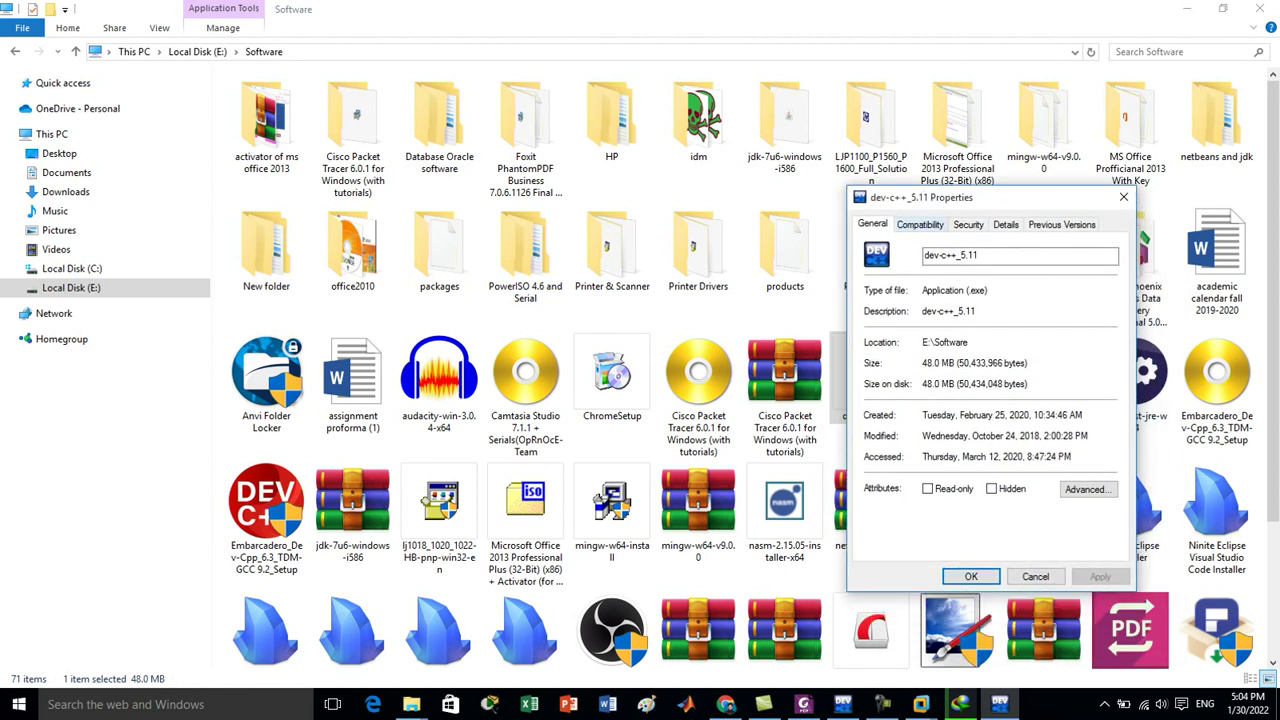
click(919, 224)
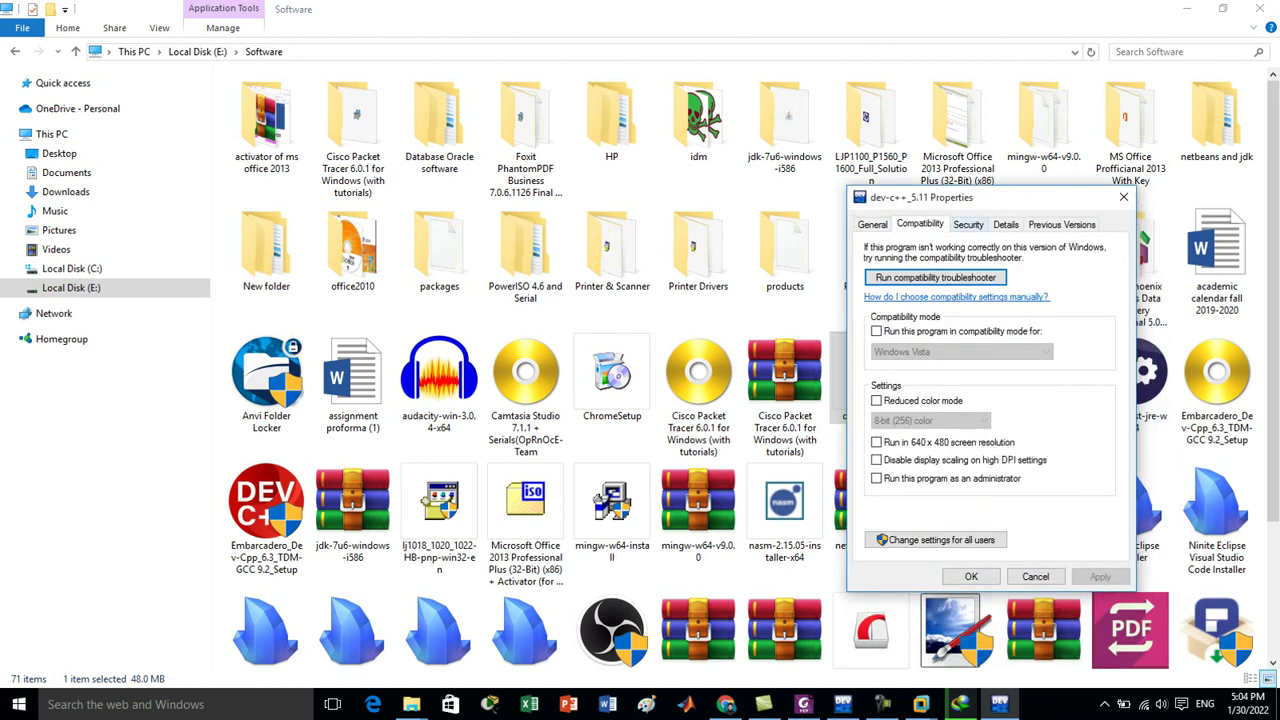
key(ctrl+Tab)
click(1005, 224)
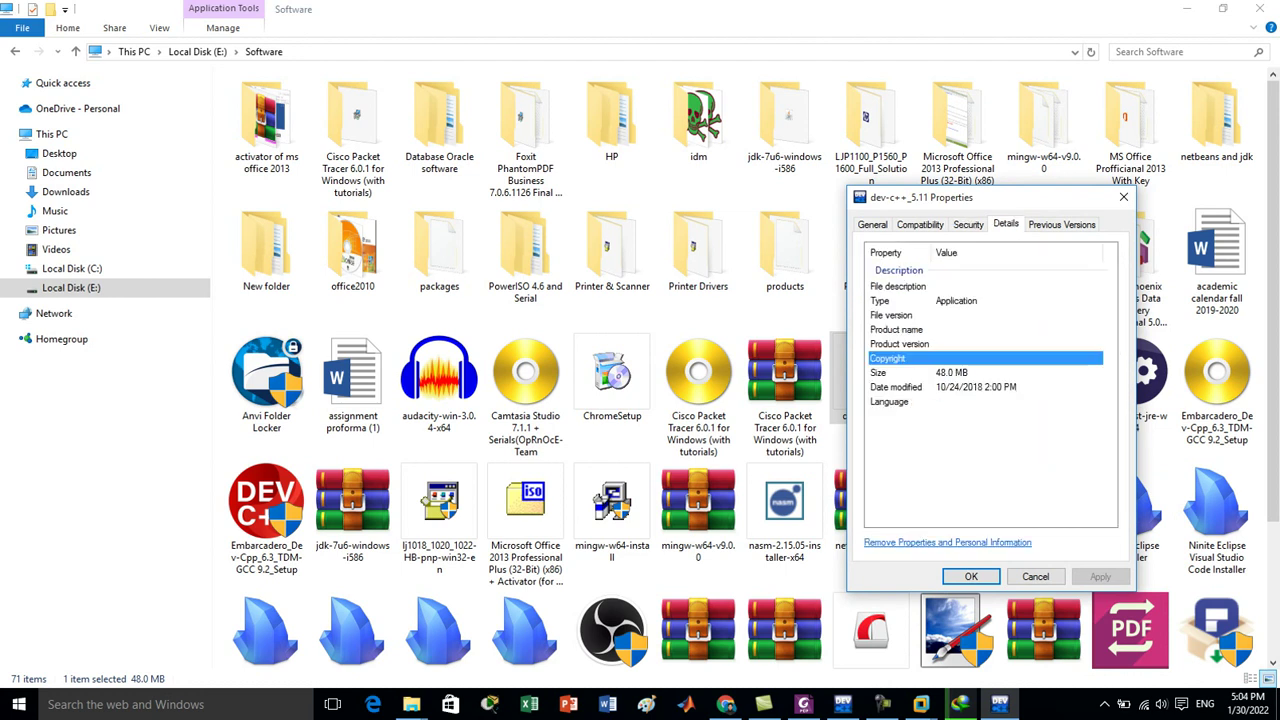
click(1062, 224)
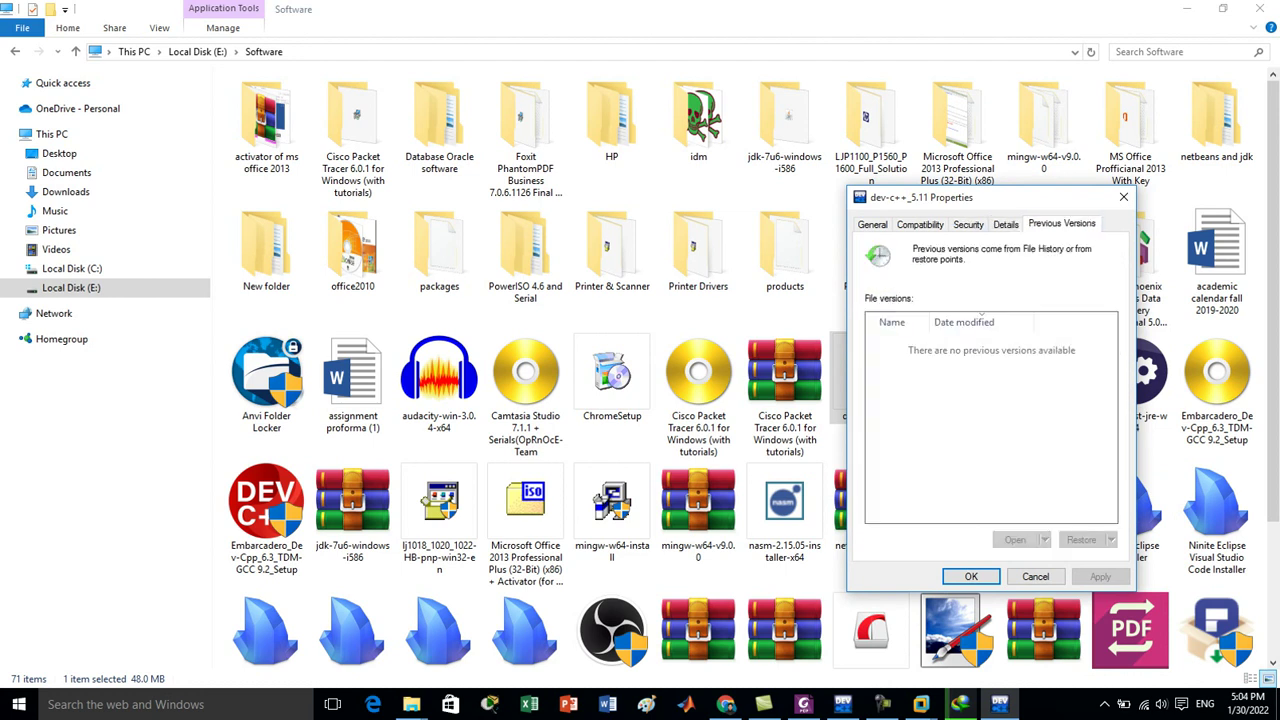
click(869, 222)
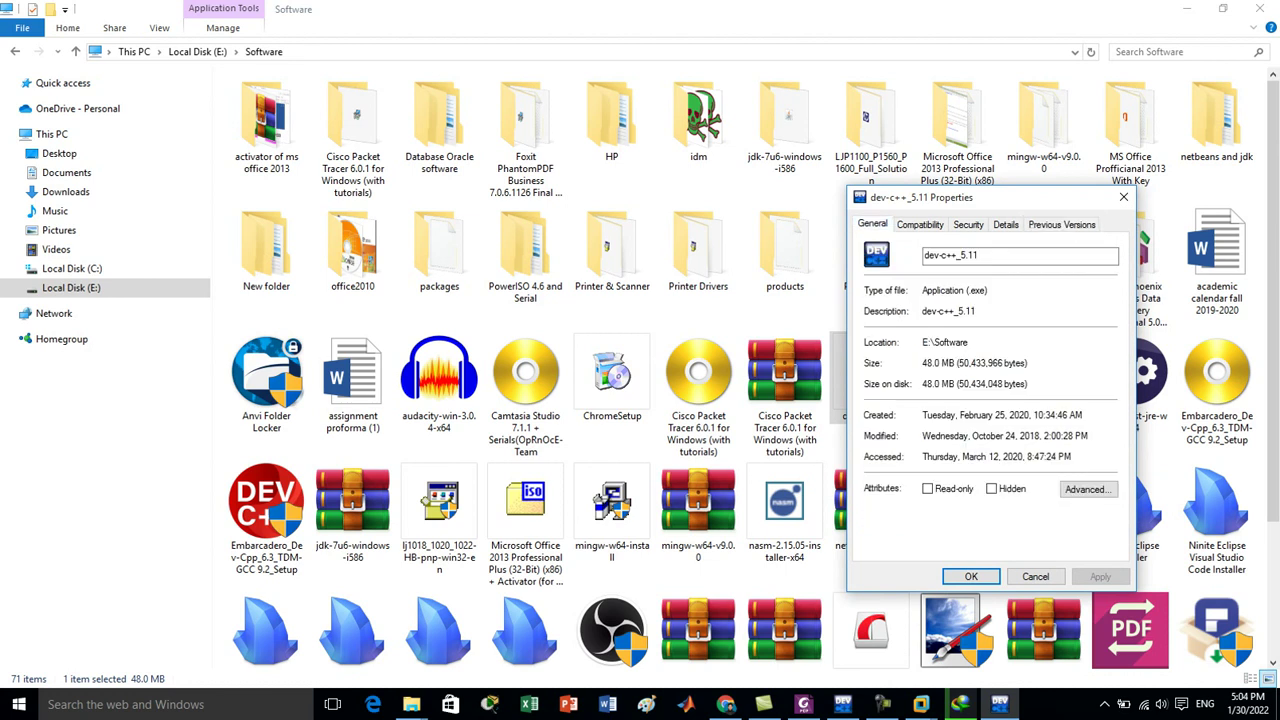
drag(988, 290, 921, 290)
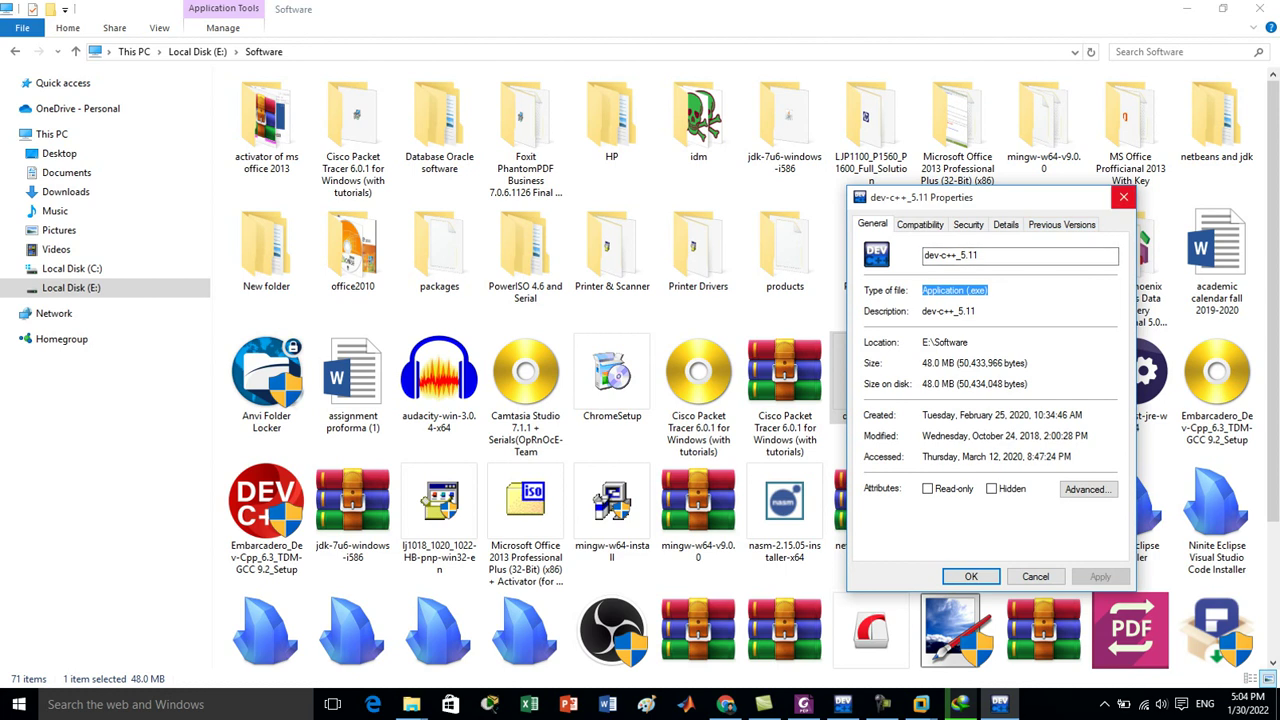
click(1123, 197)
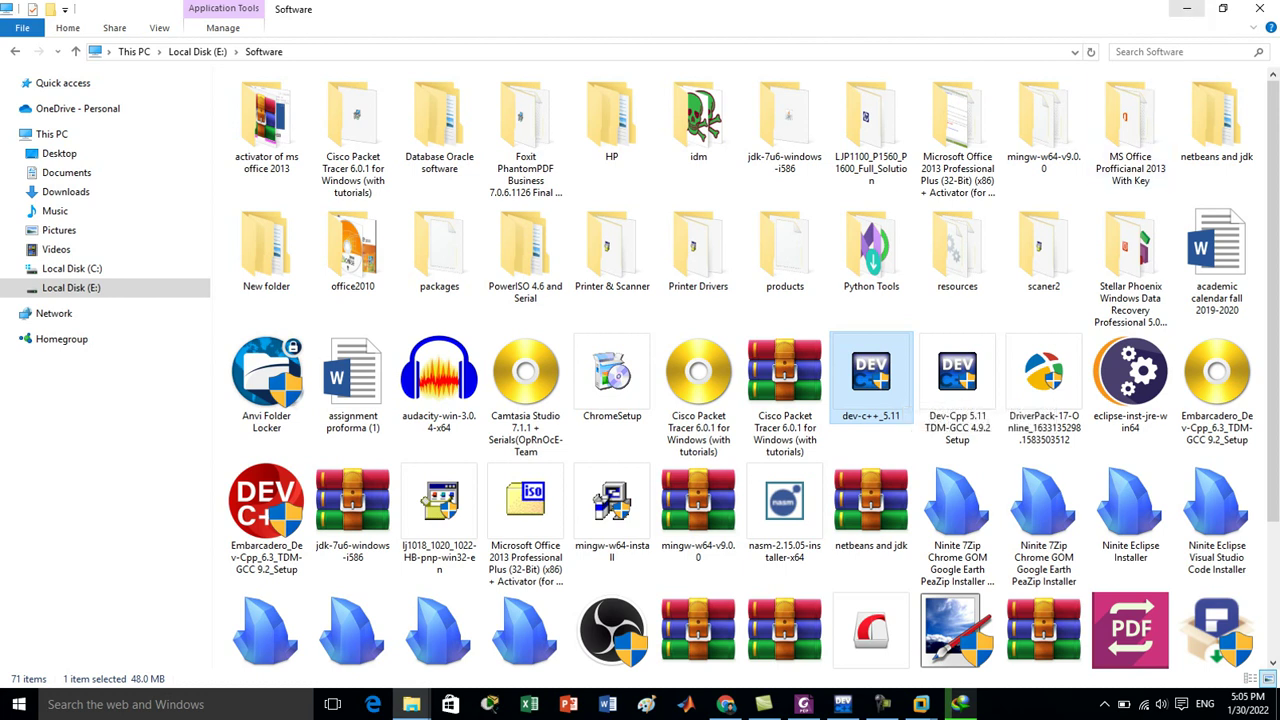
Minimize Explorer and log in to Ubuntu in the LinuxOS VM with the account password.
click(1187, 9)
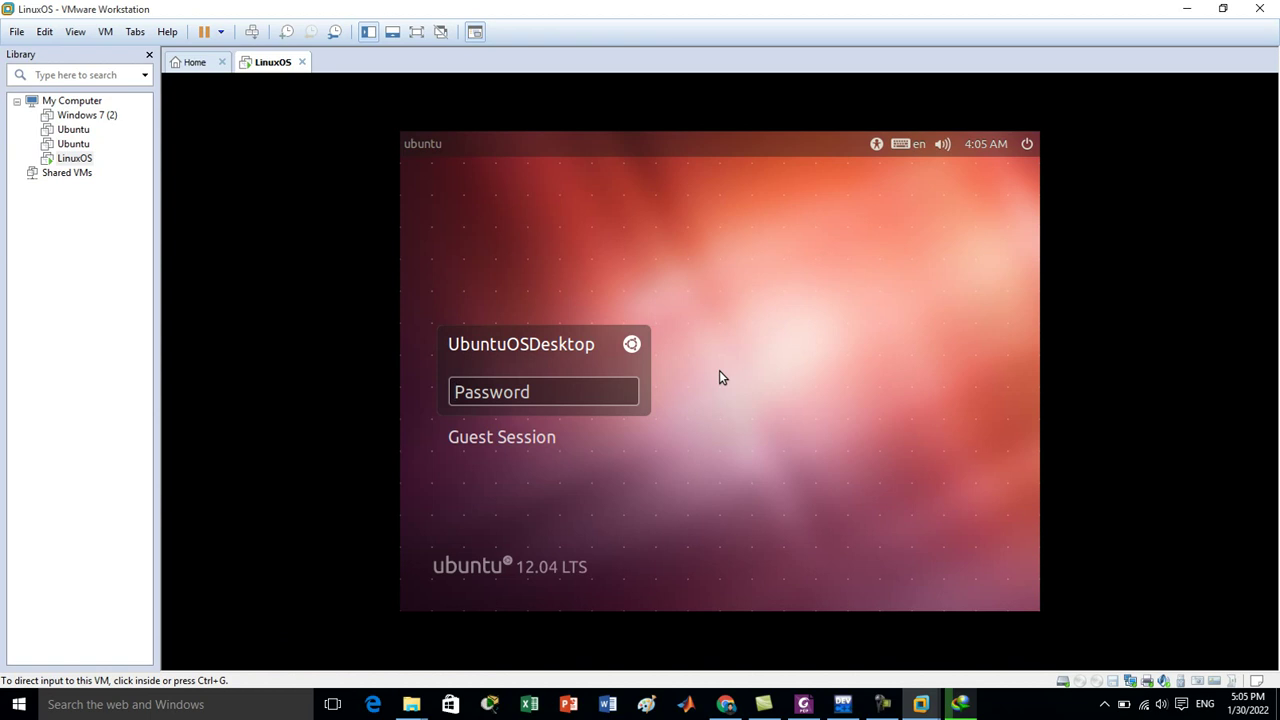
click(719, 371)
text(p)
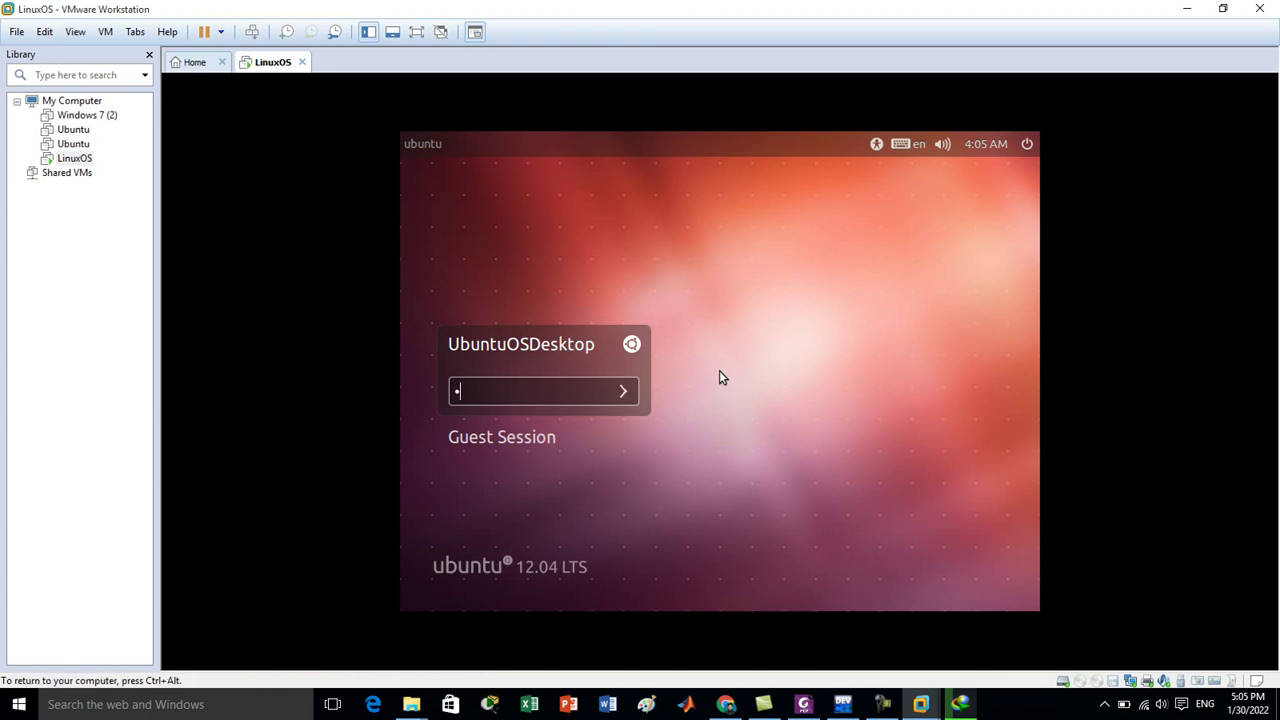
text(asswd)
key(Return)
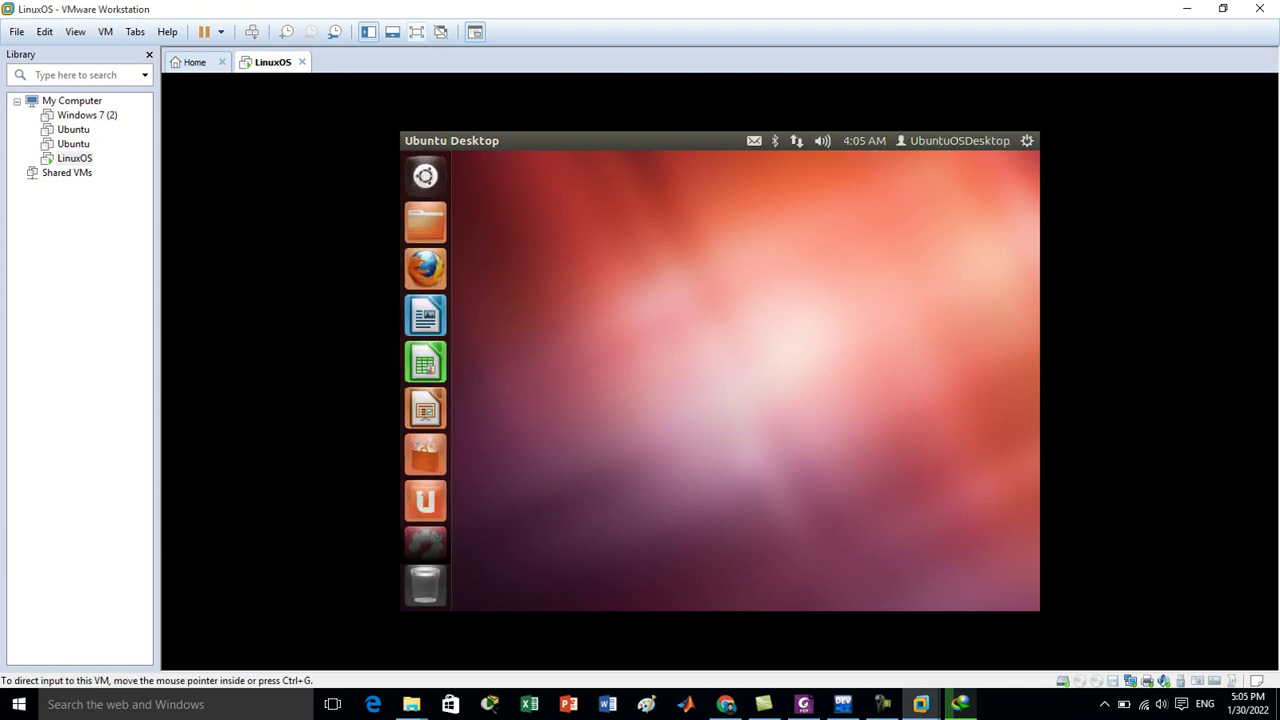
Switch the LinuxOS virtual machine to full-screen view.
click(416, 31)
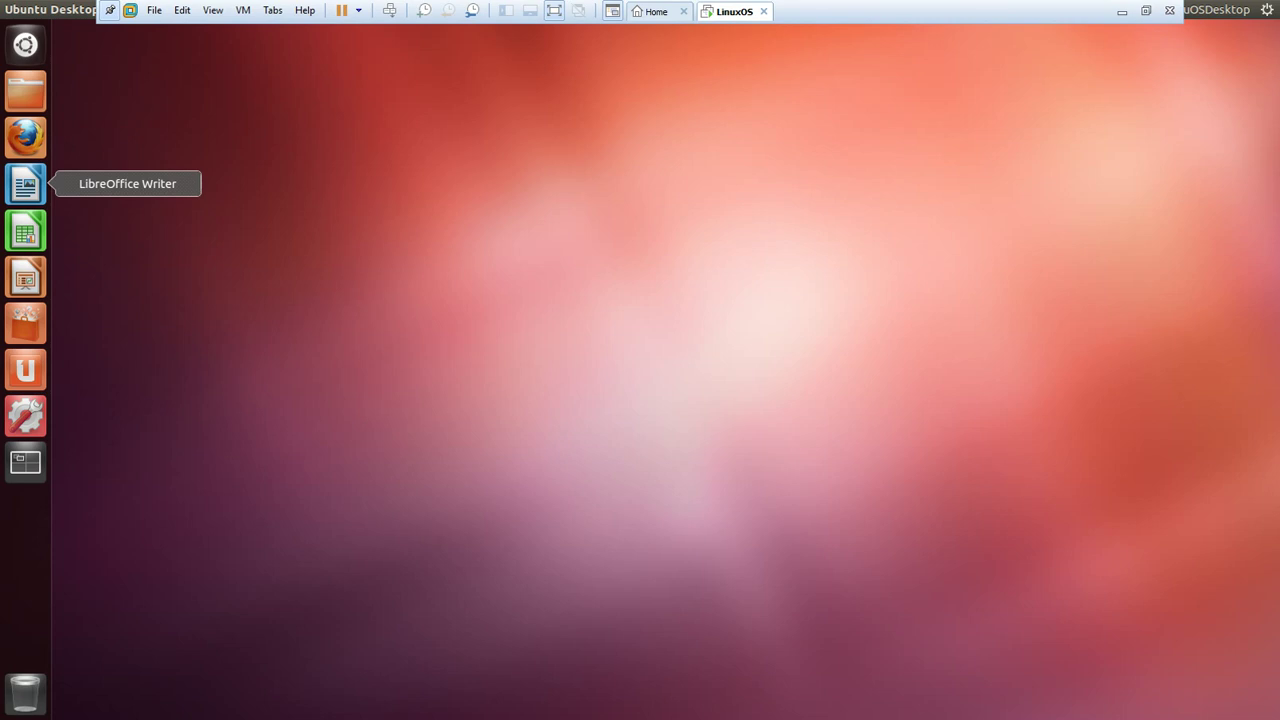
Launch LibreOffice Writer, dismissing the unsupported-release warning and choosing Ask Me Later for the upgrade.
click(25, 184)
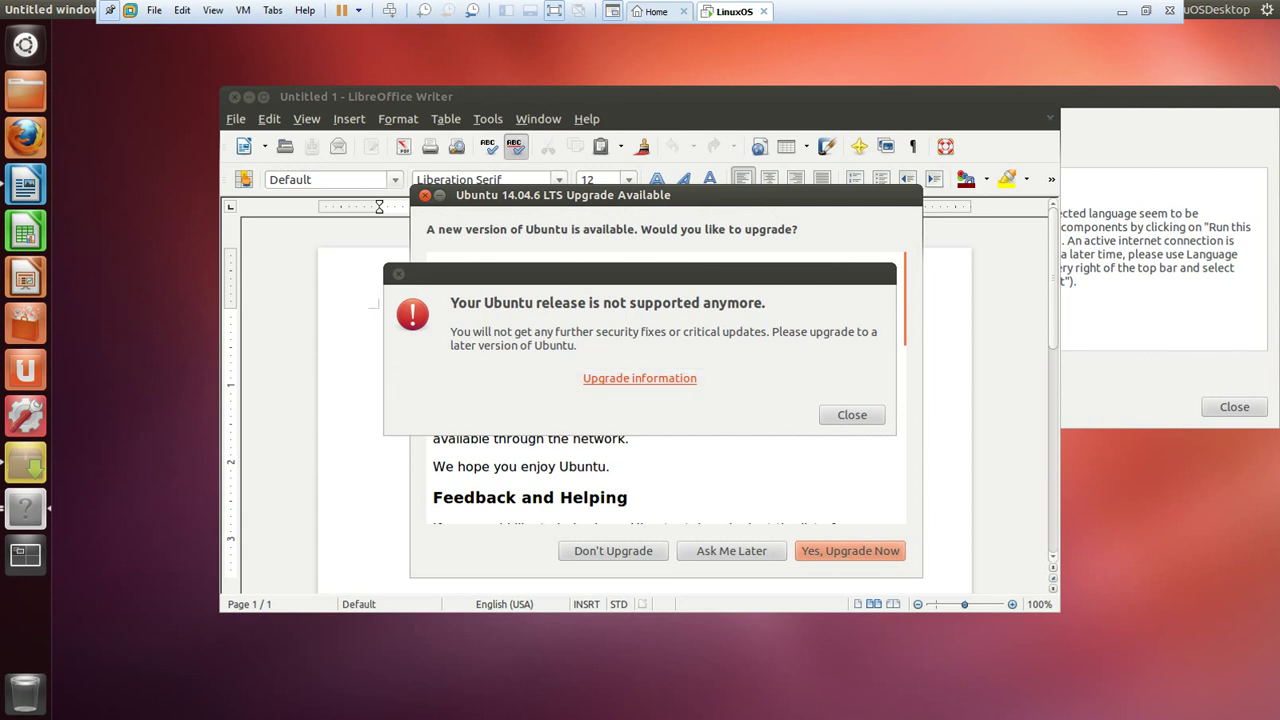
click(852, 414)
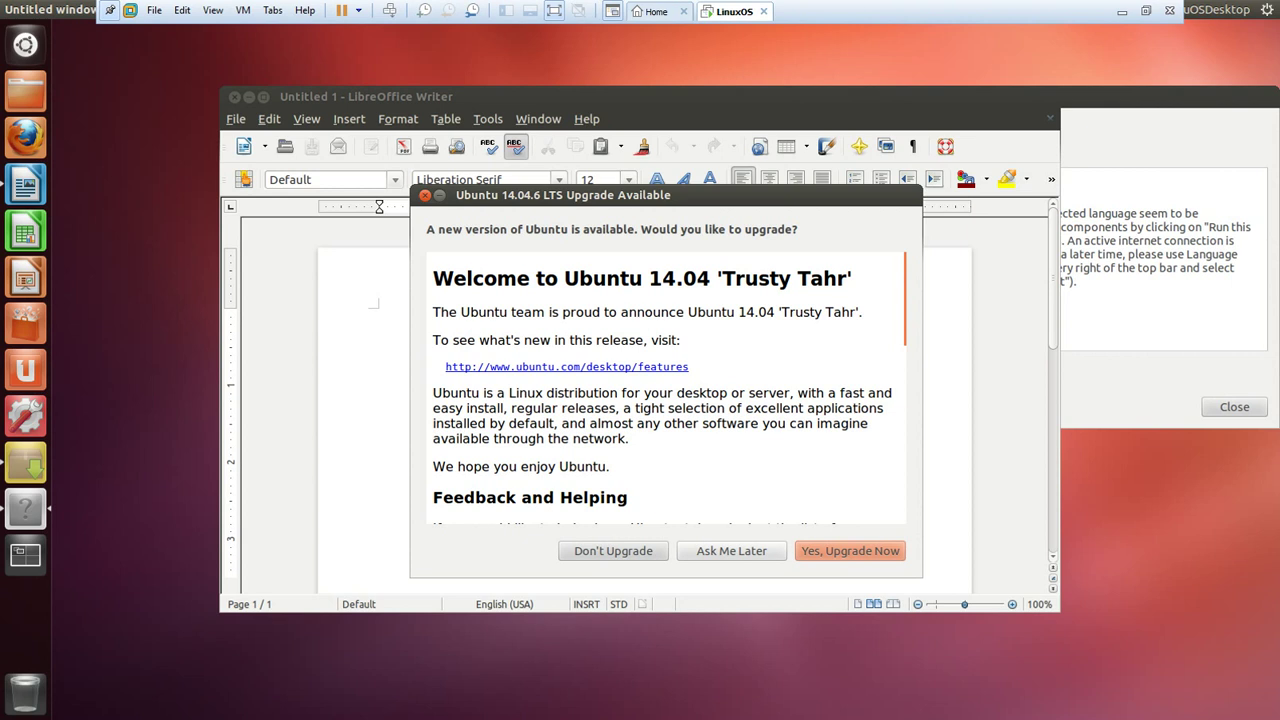
click(731, 550)
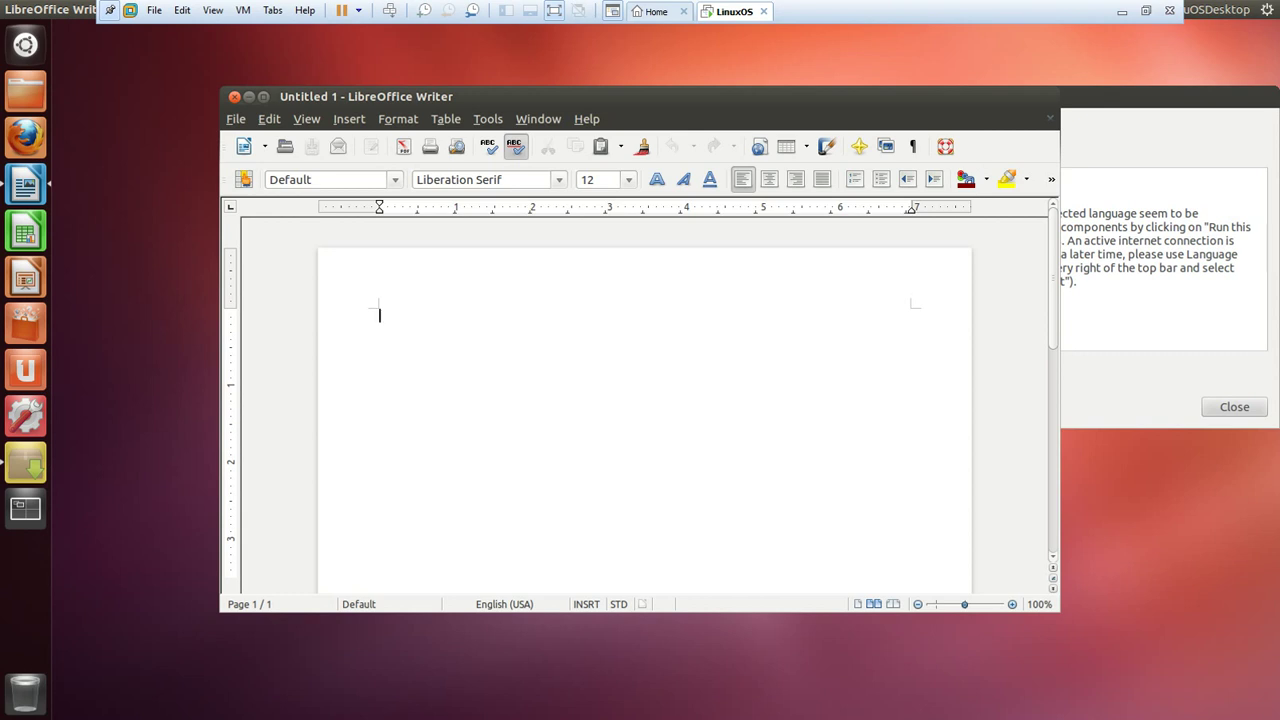
Close Writer and the incomplete language support notice, then open and cancel the gear session menu.
click(234, 96)
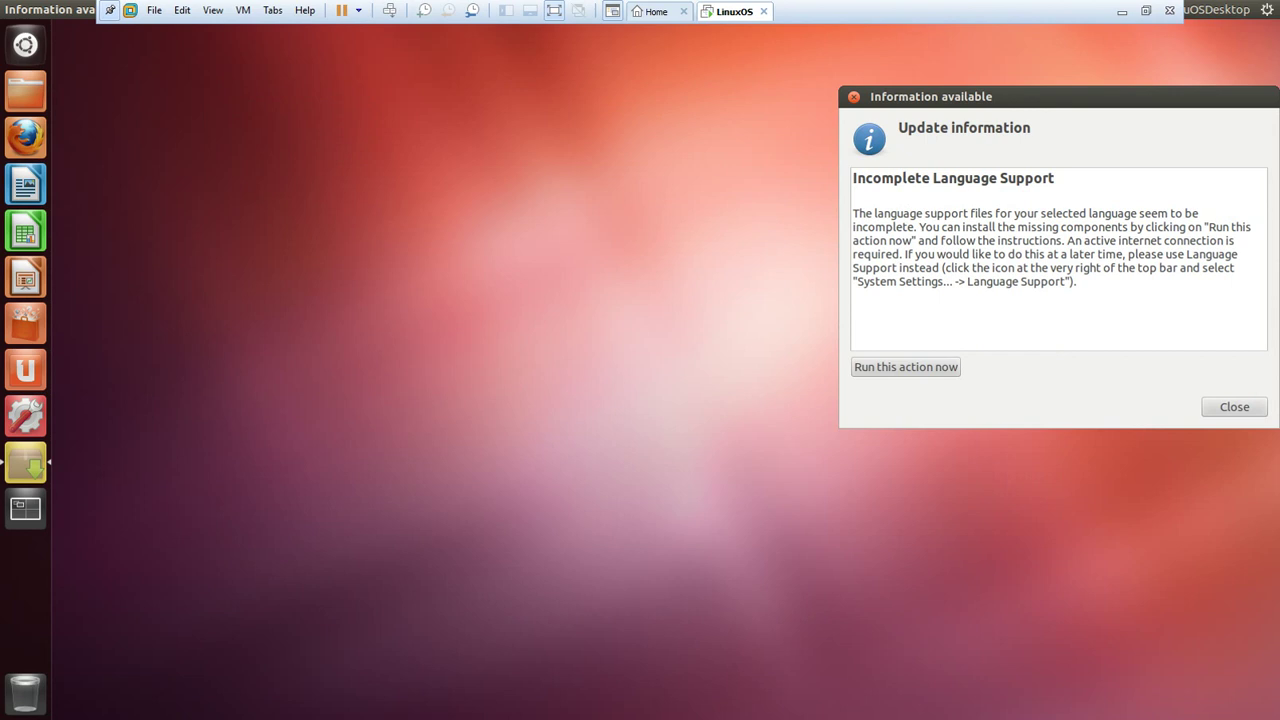
click(853, 96)
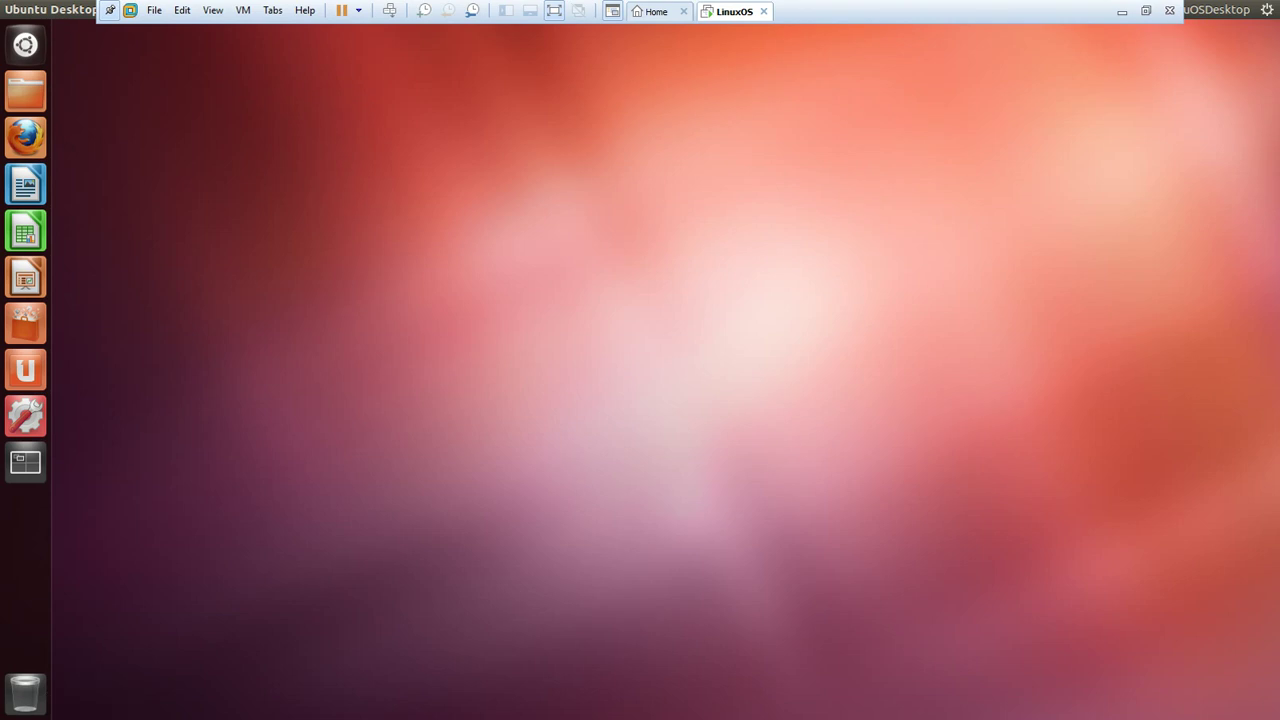
click(1266, 9)
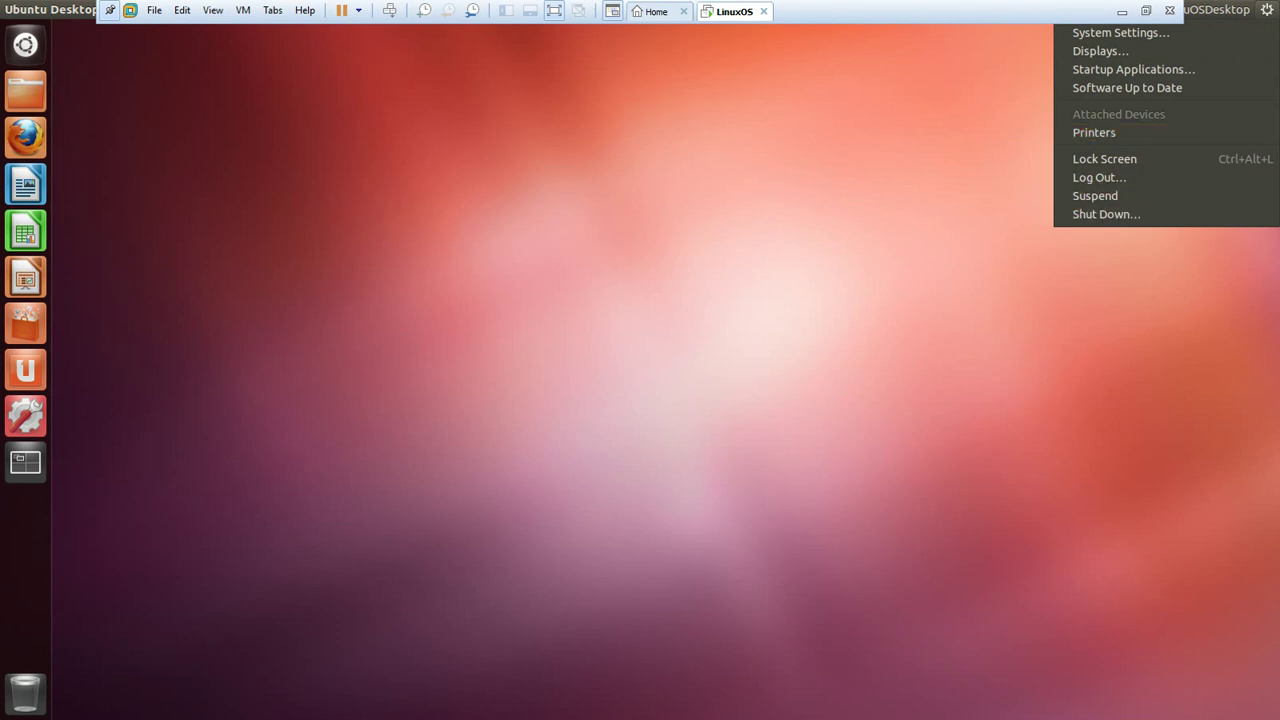
key(Escape)
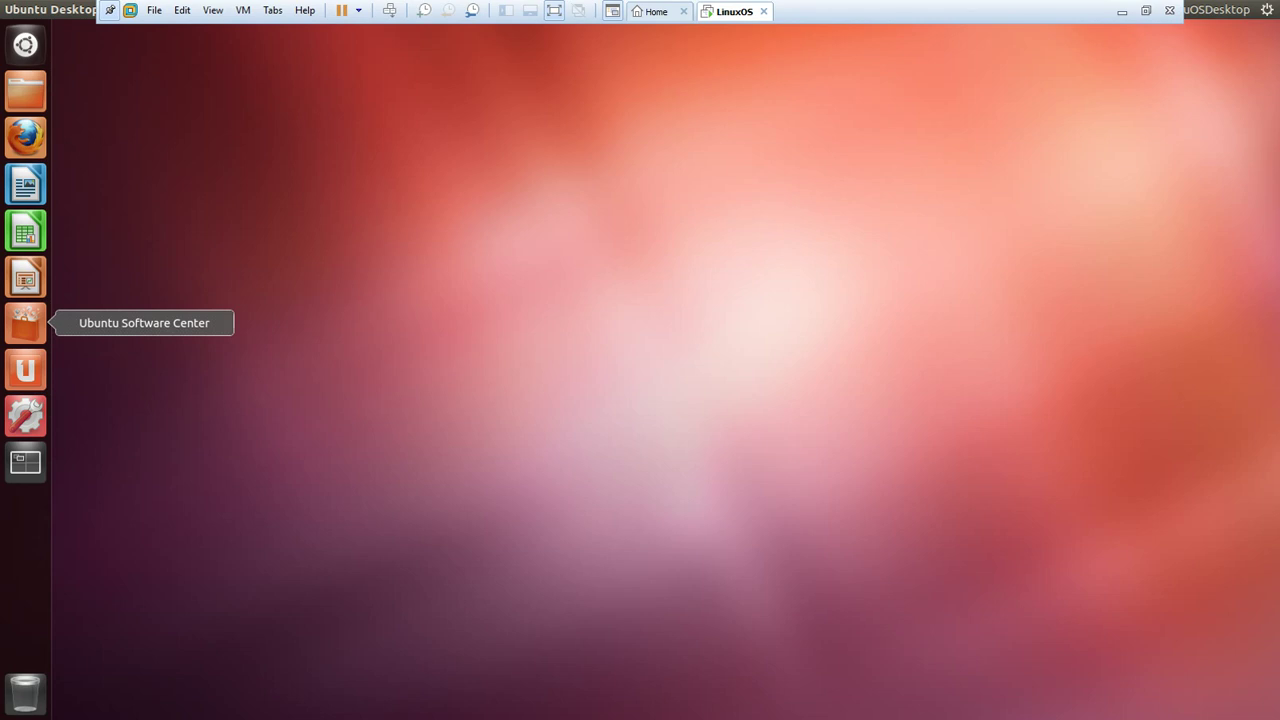
Launch Ubuntu Software Center, scroll through the entire Office category, then go back to All Software.
click(25, 322)
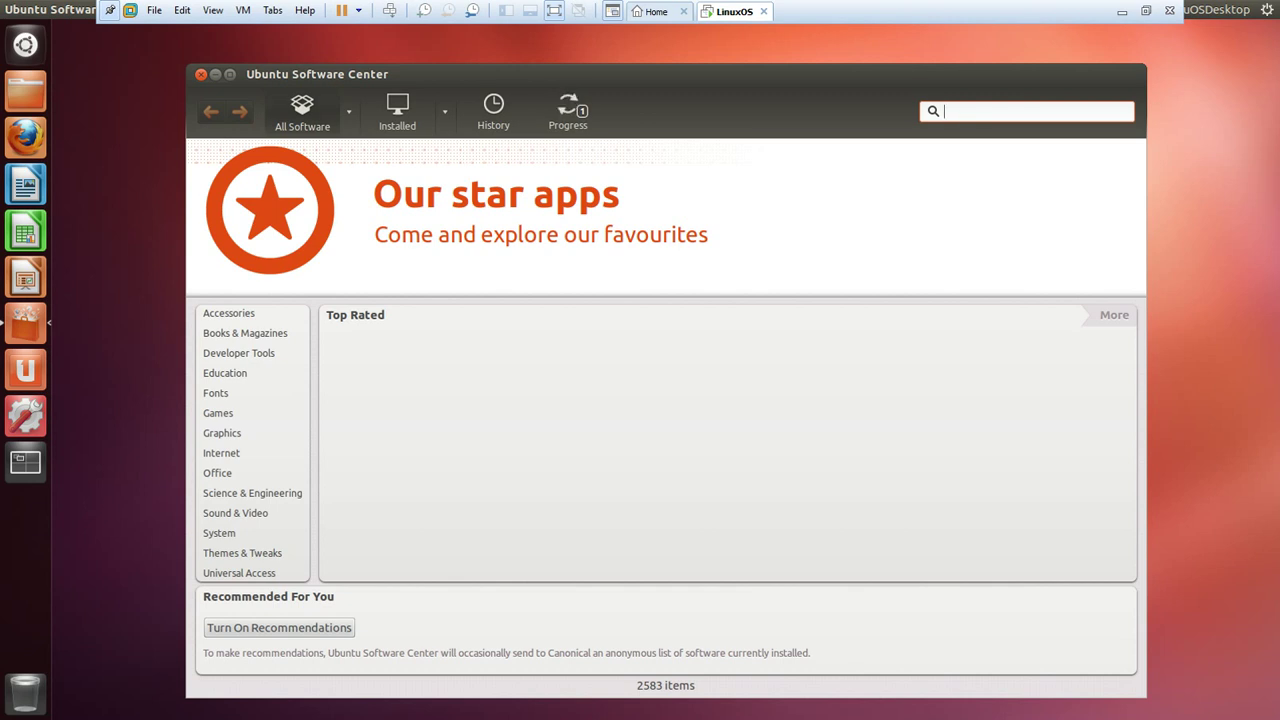
click(217, 473)
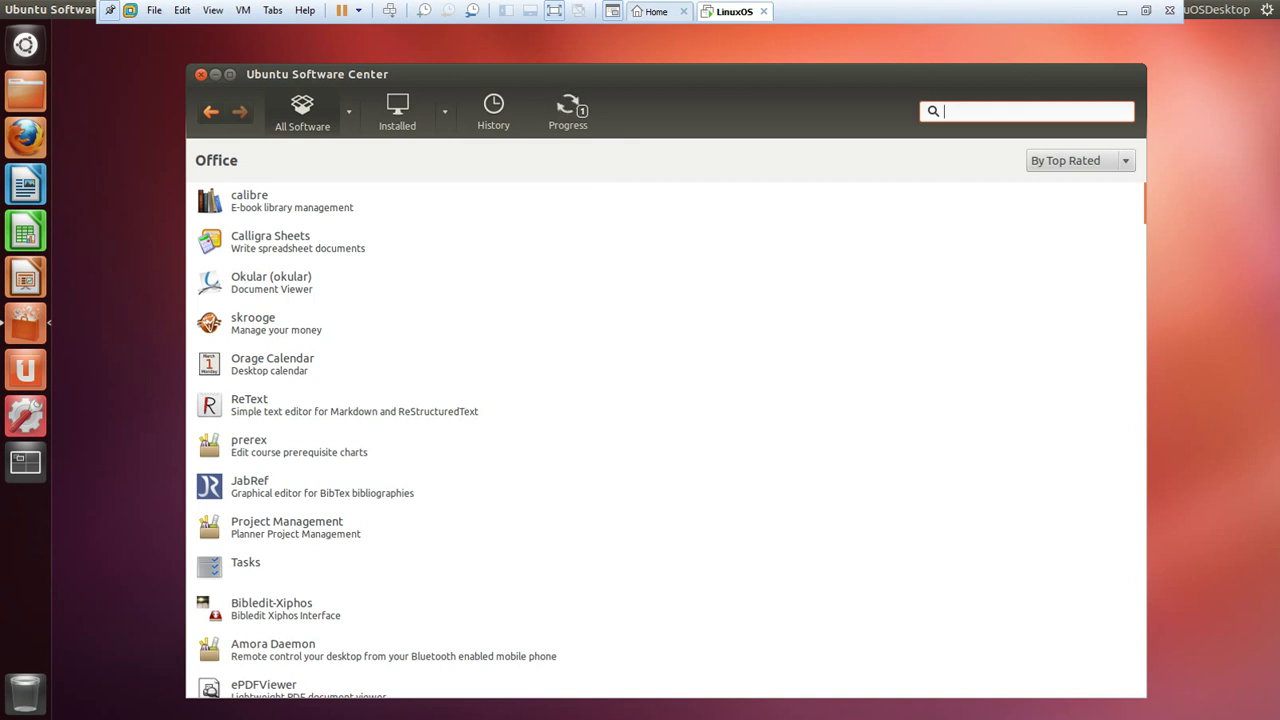
scroll(670, 440, down, 8)
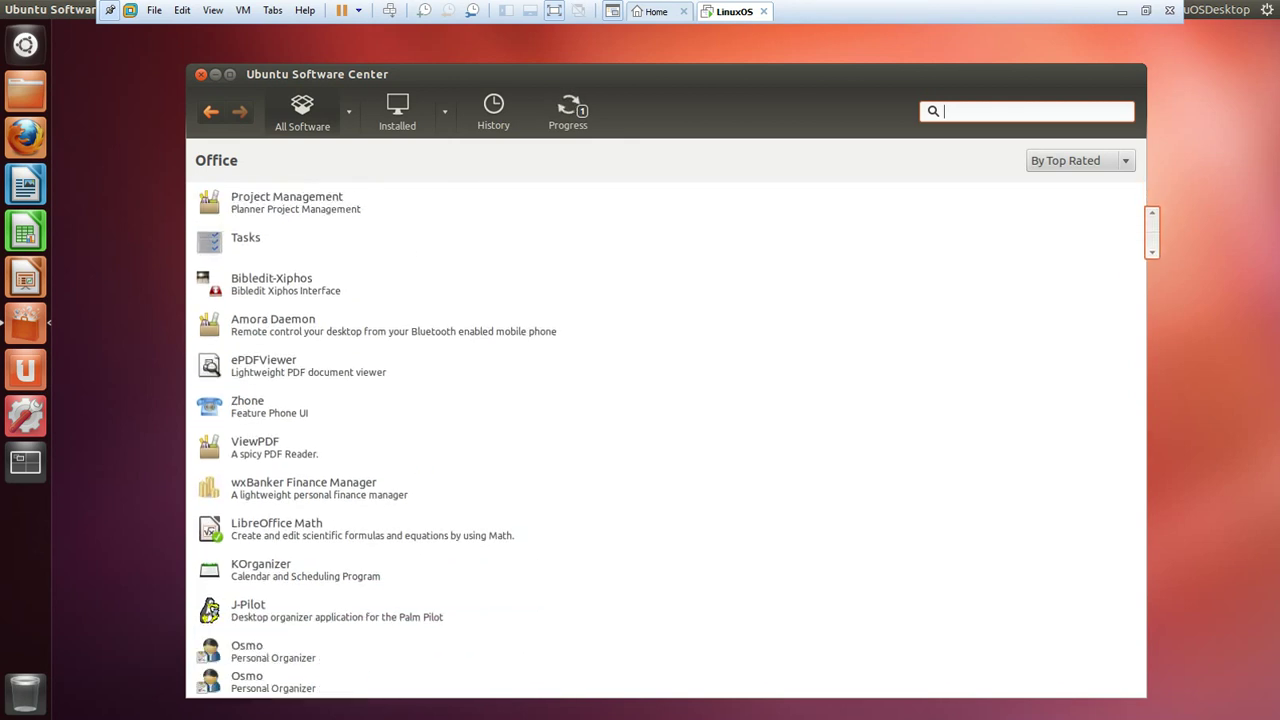
scroll(670, 440, down, 4)
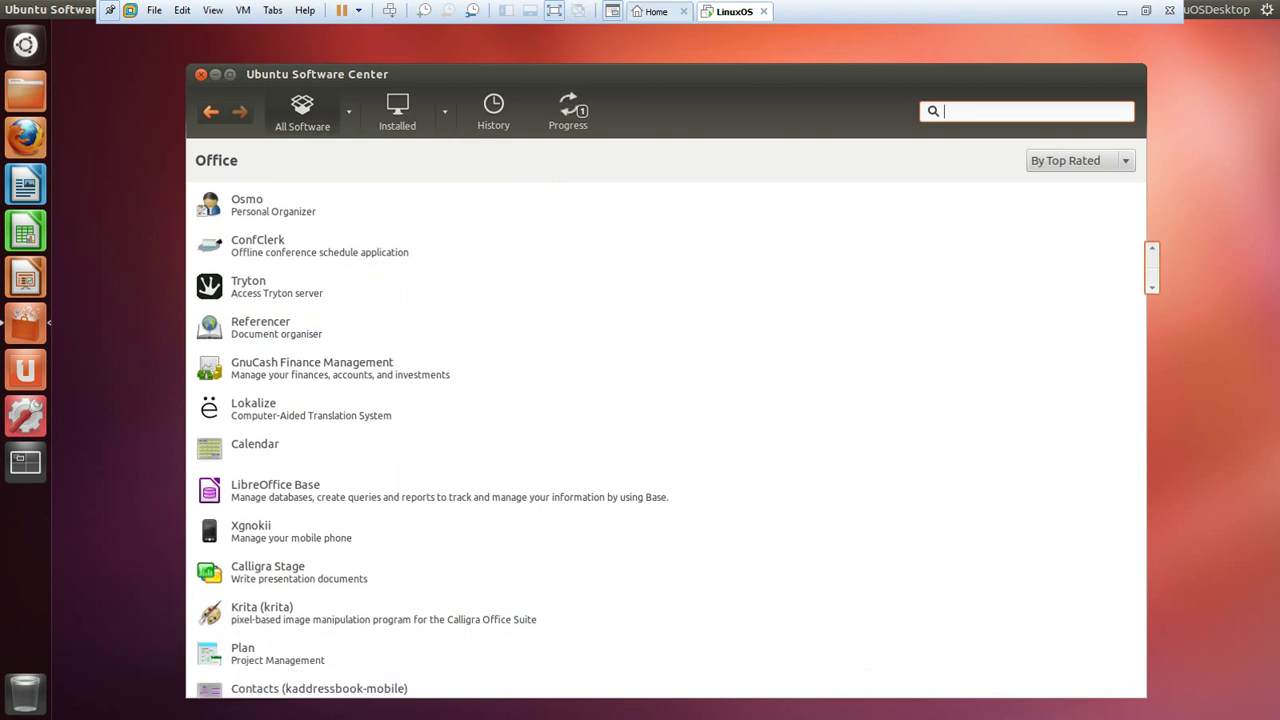
scroll(665, 440, down, 1)
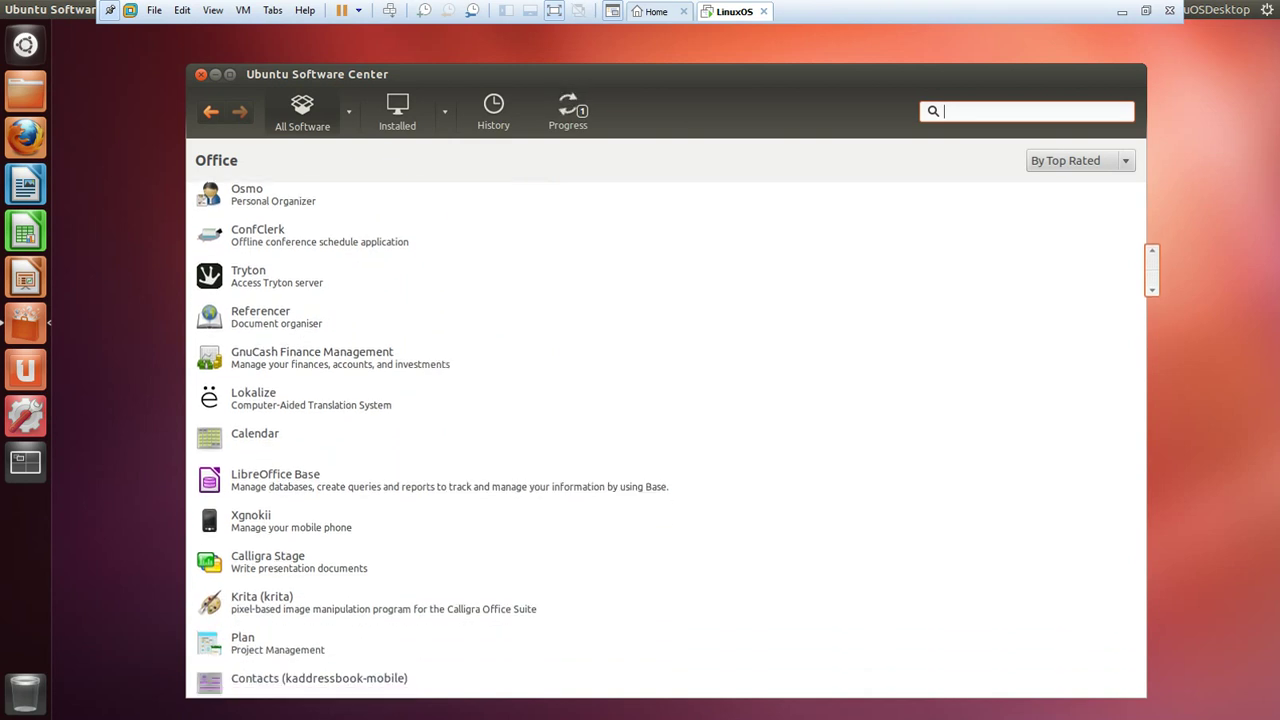
scroll(665, 440, down, 2)
scroll(665, 440, down, 6)
scroll(665, 440, down, 7)
scroll(665, 440, down, 7)
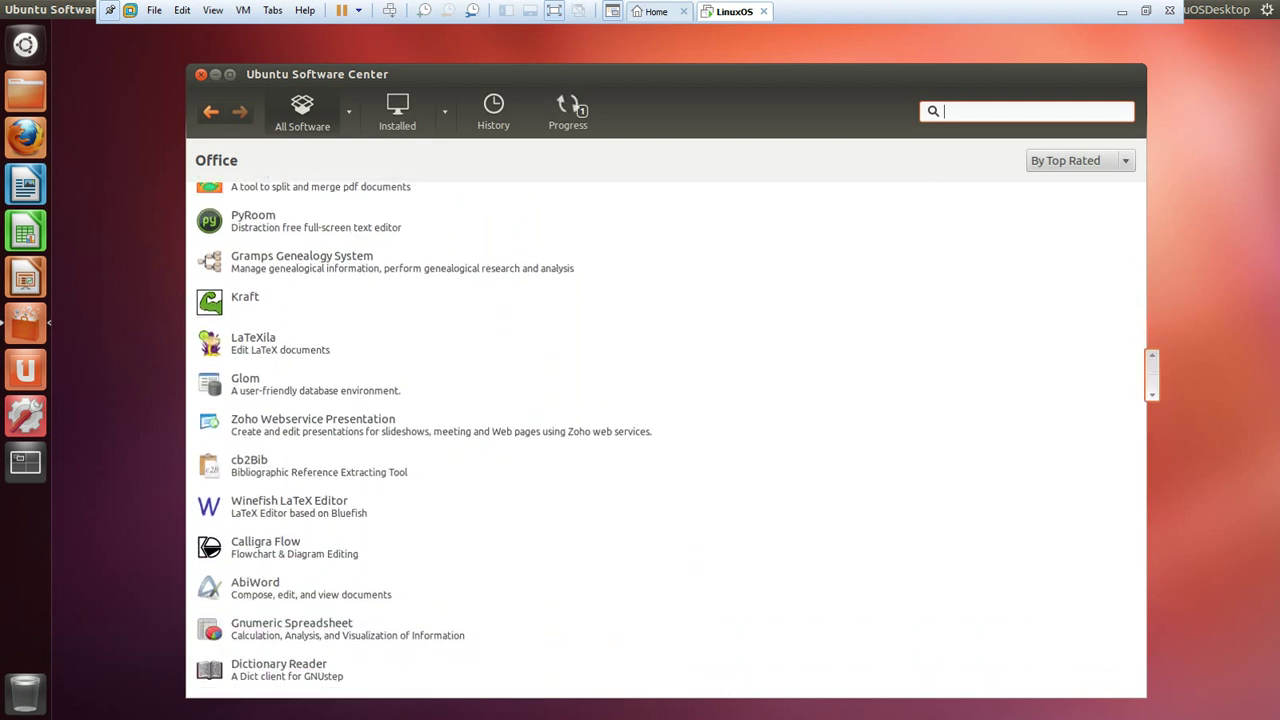
scroll(665, 440, down, 4)
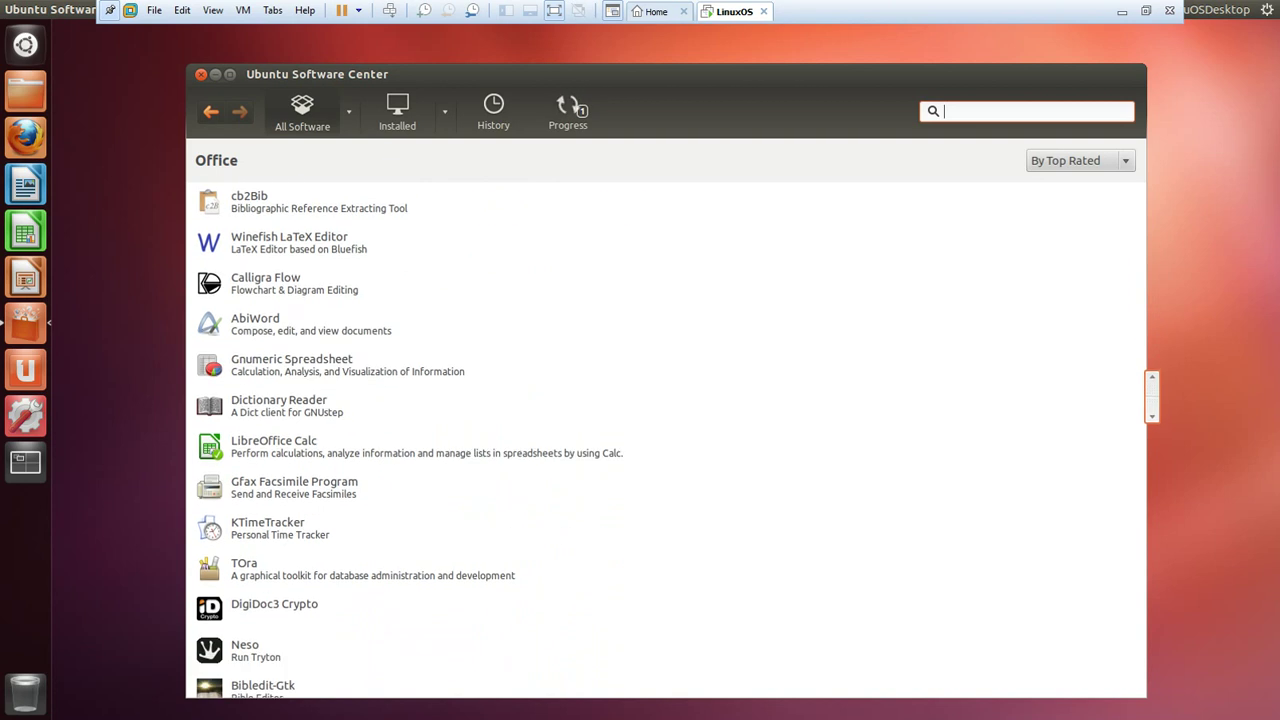
scroll(665, 440, down, 6)
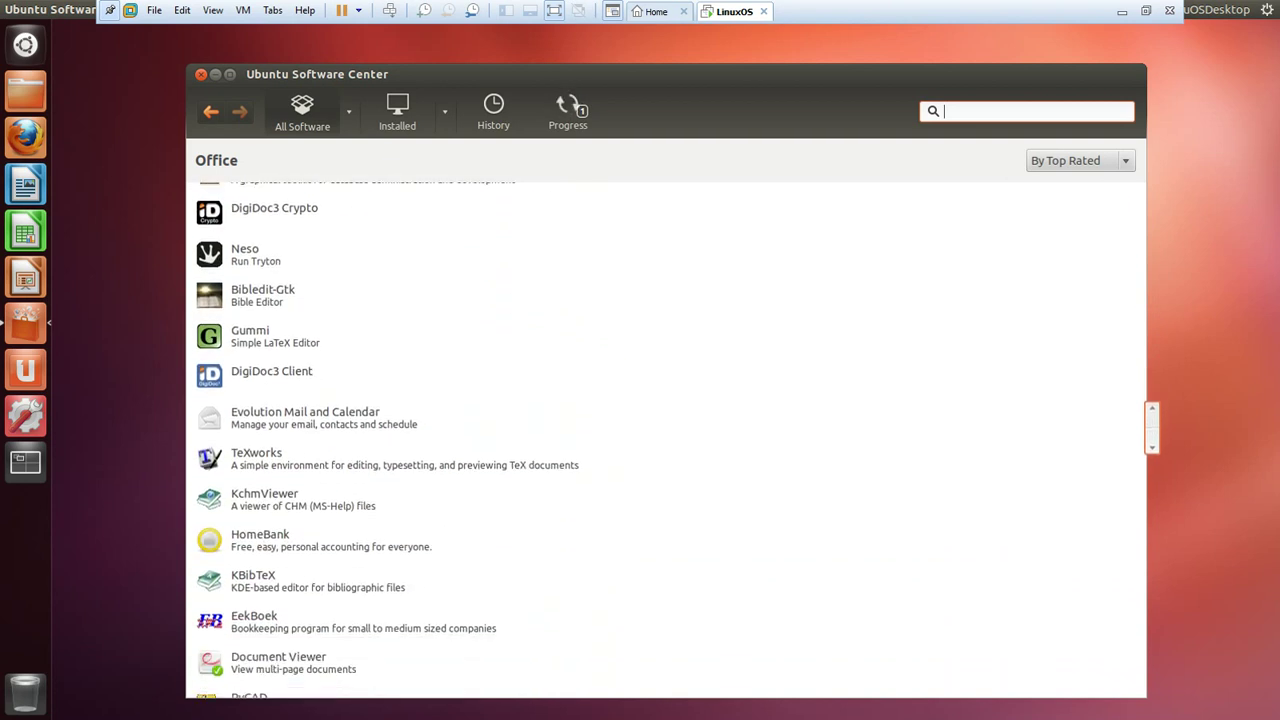
scroll(665, 440, down, 10)
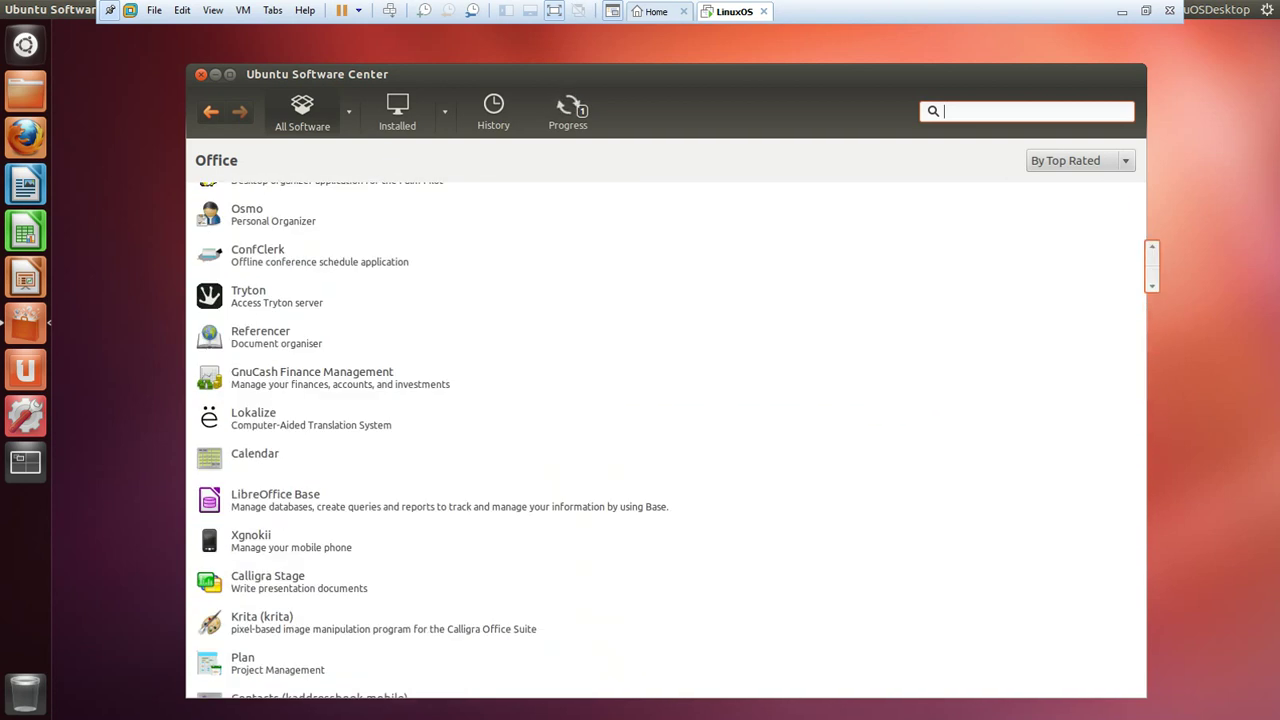
click(211, 111)
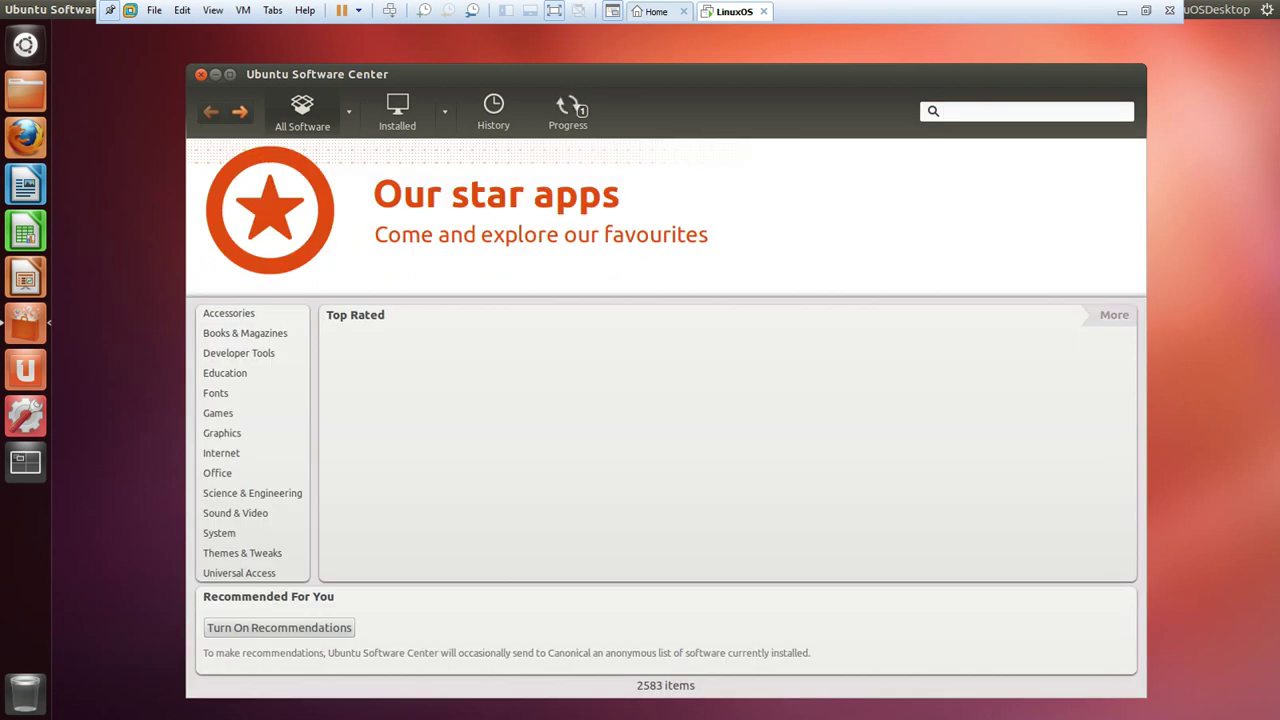
click(218, 413)
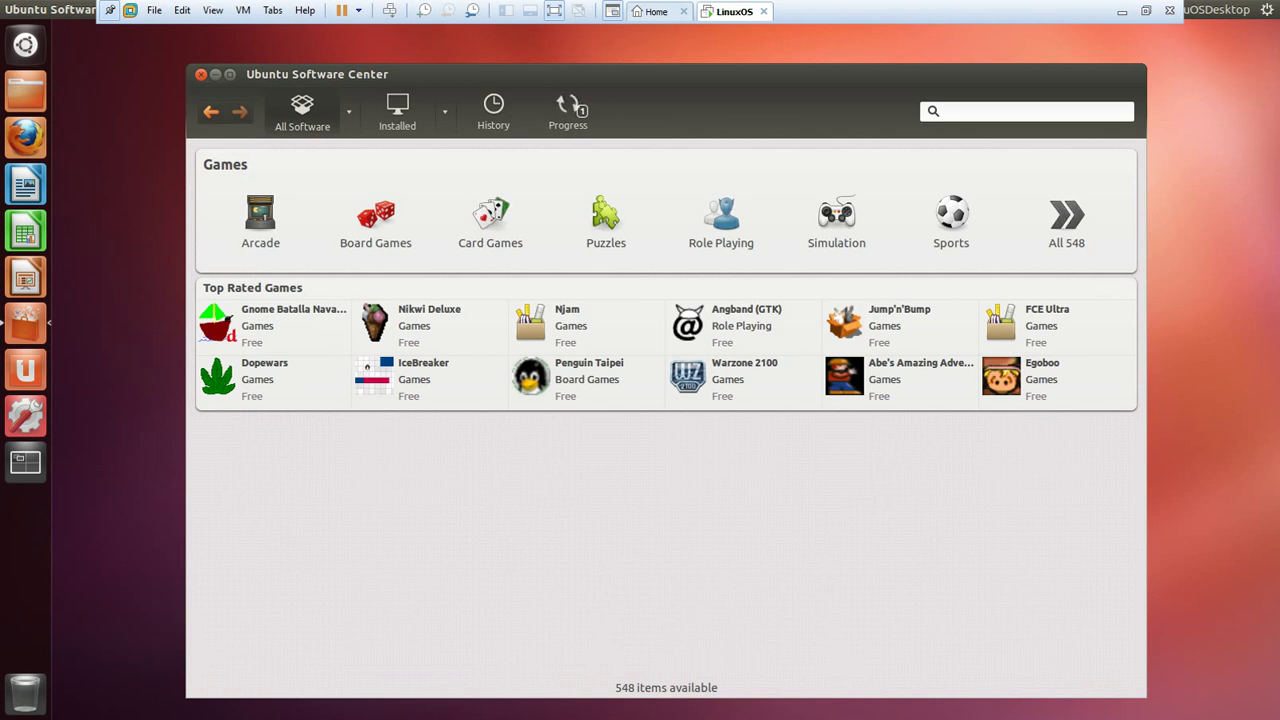
click(951, 220)
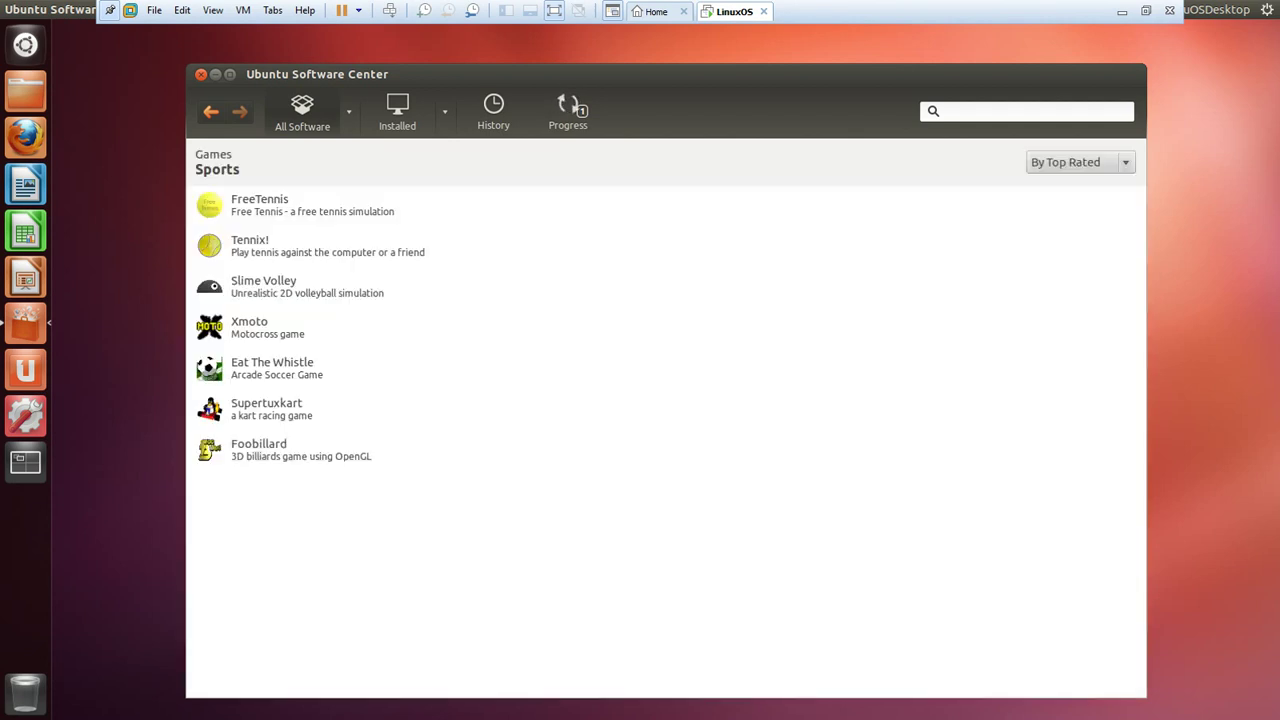
click(211, 111)
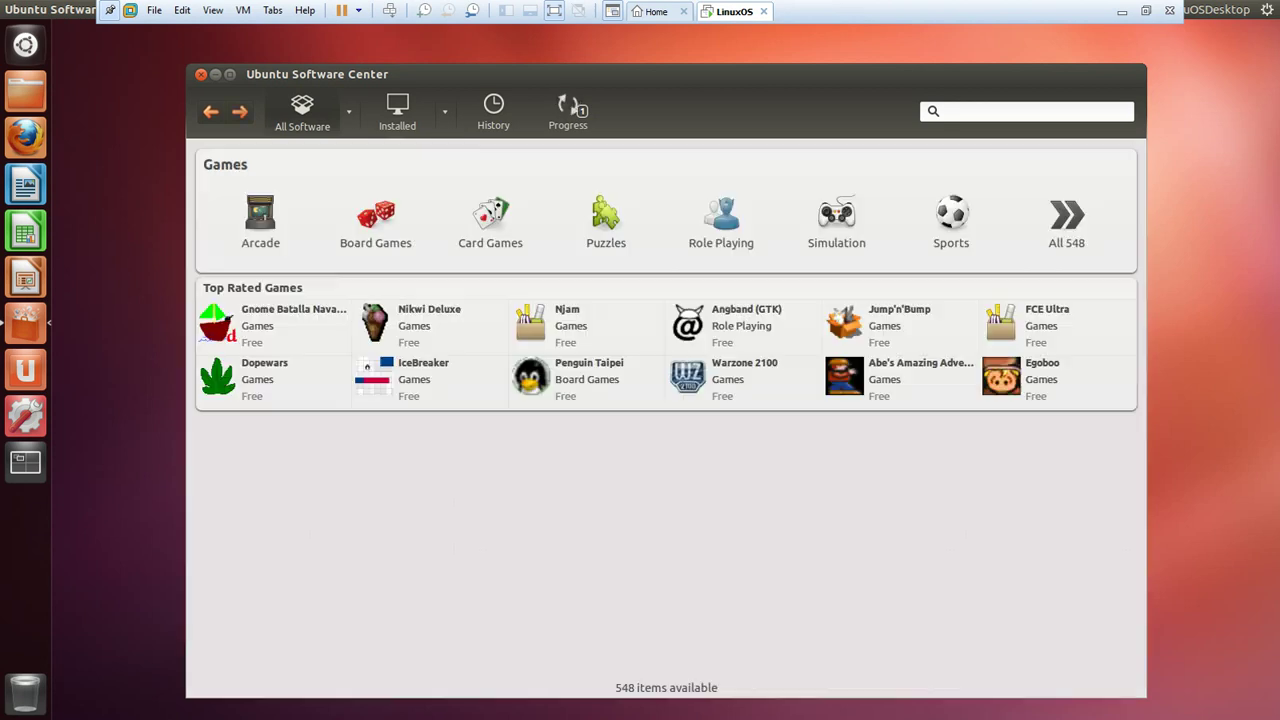
click(211, 111)
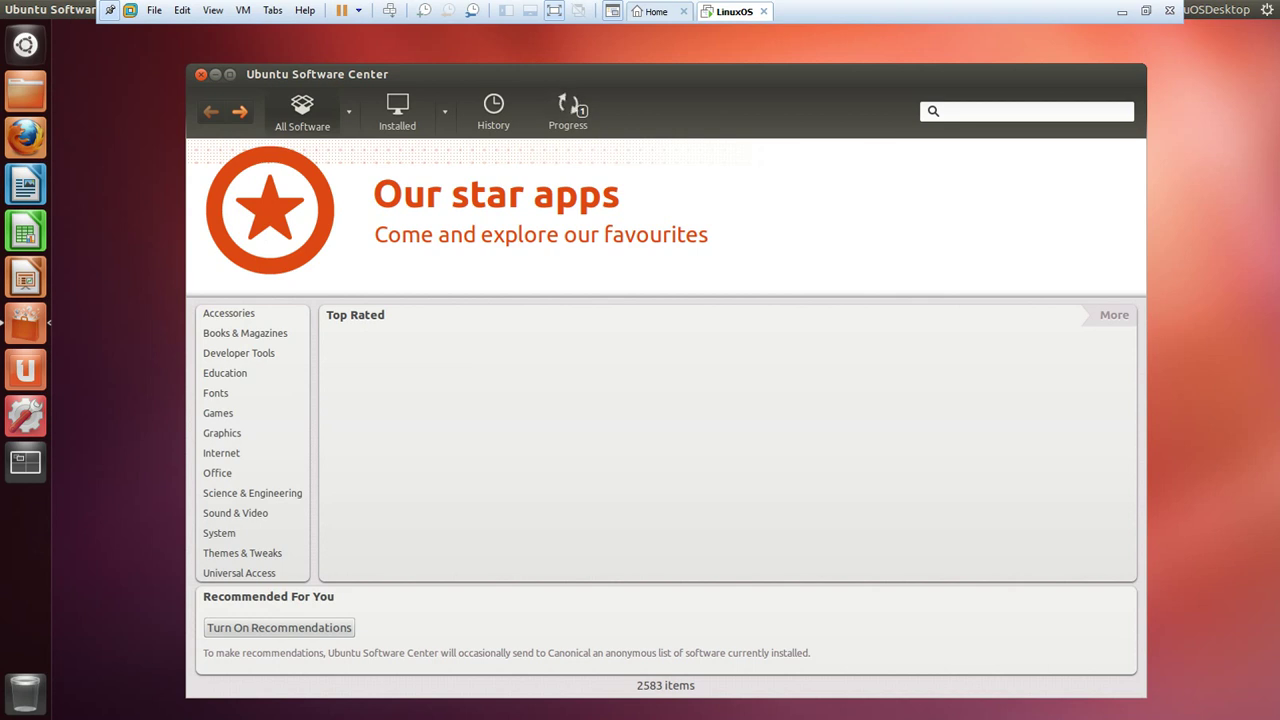
Browse Science & Engineering's Computer Science & Robotics and Mathematics lists, then quit Software Center with Ctrl+Q.
click(252, 493)
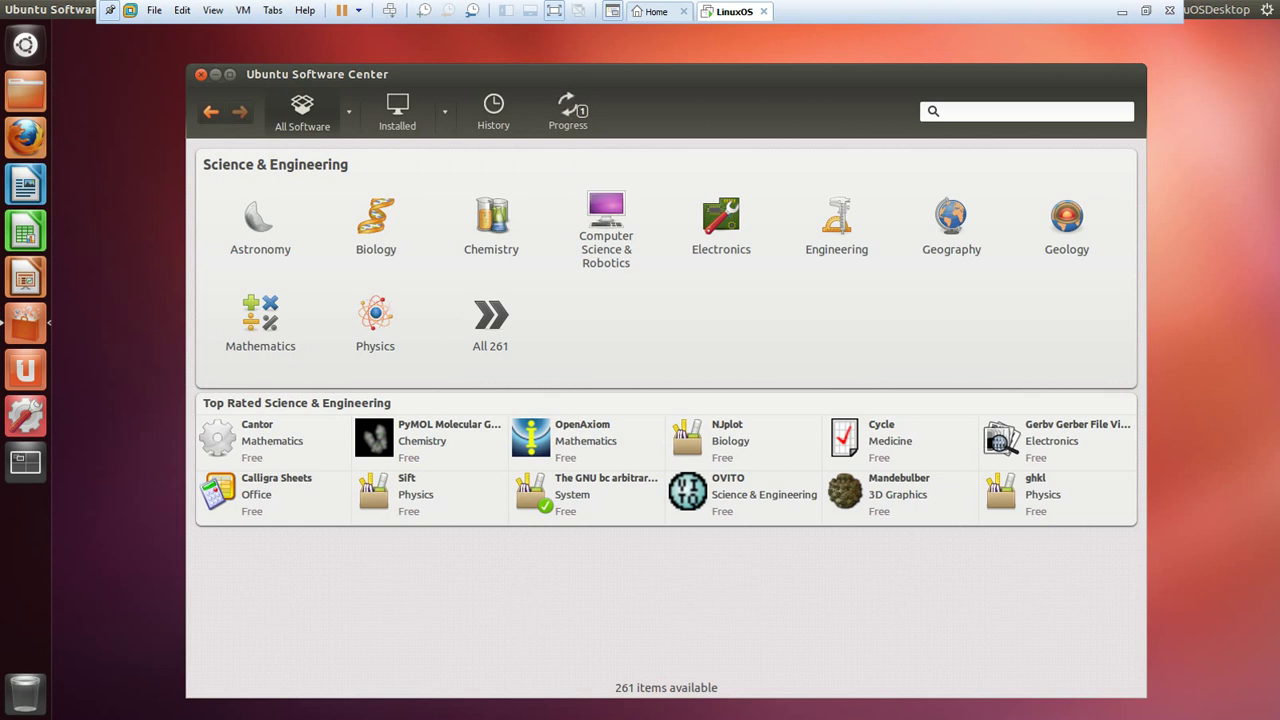
click(606, 215)
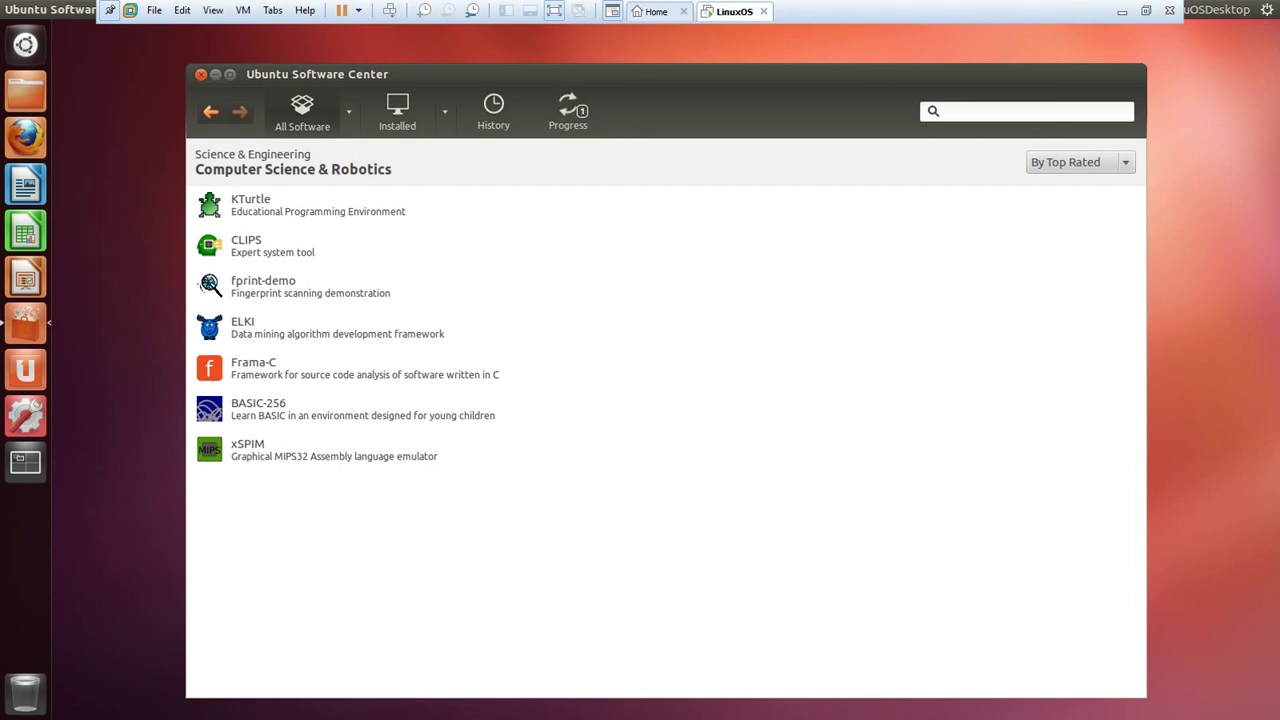
click(211, 111)
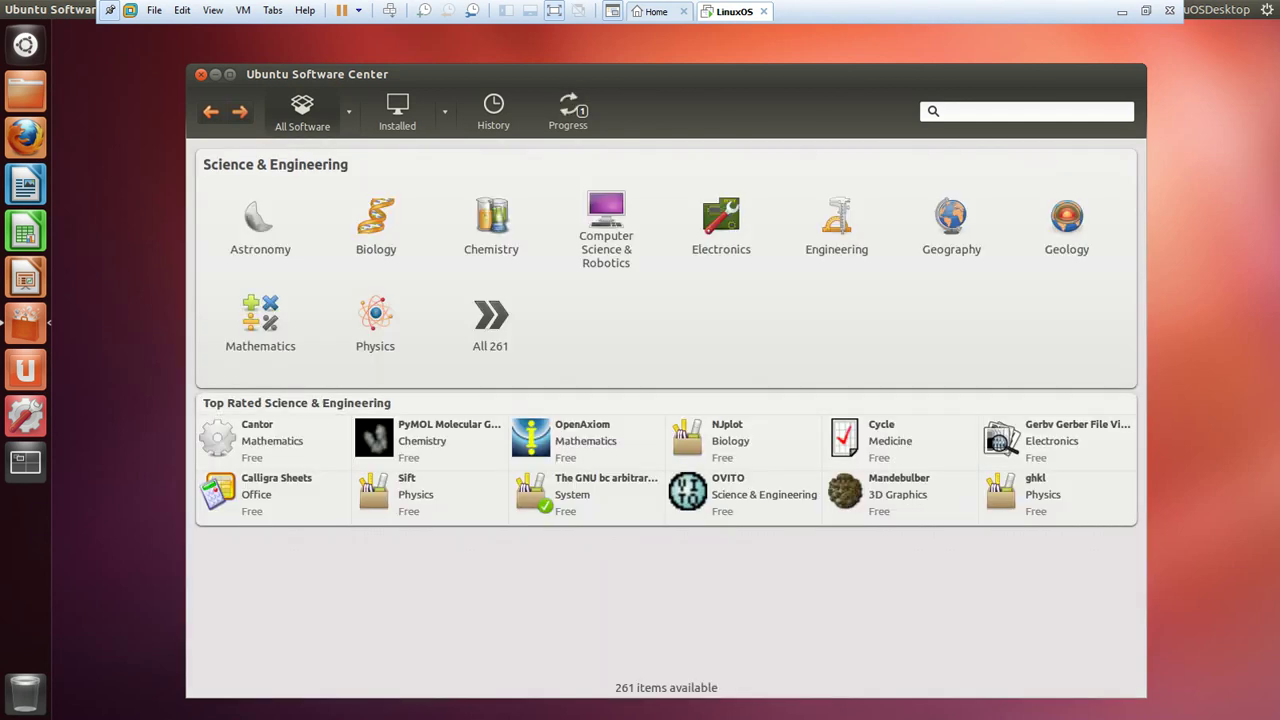
click(260, 320)
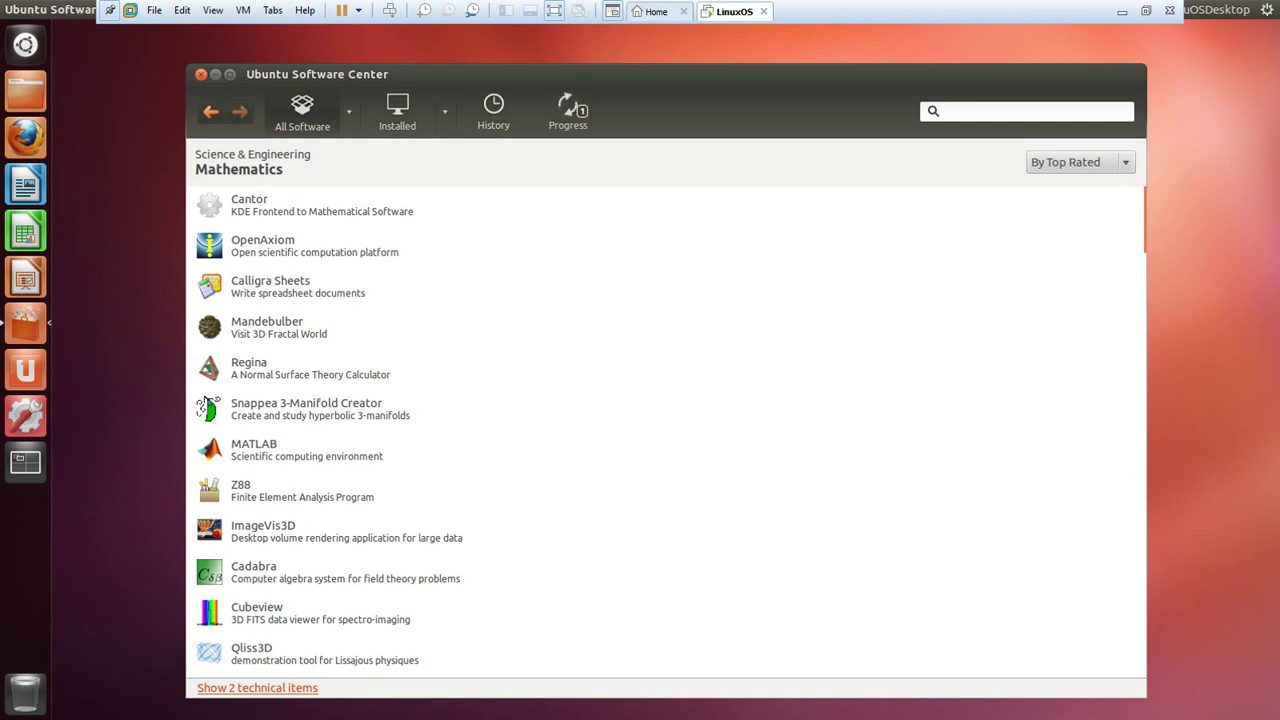
key(ctrl+q)
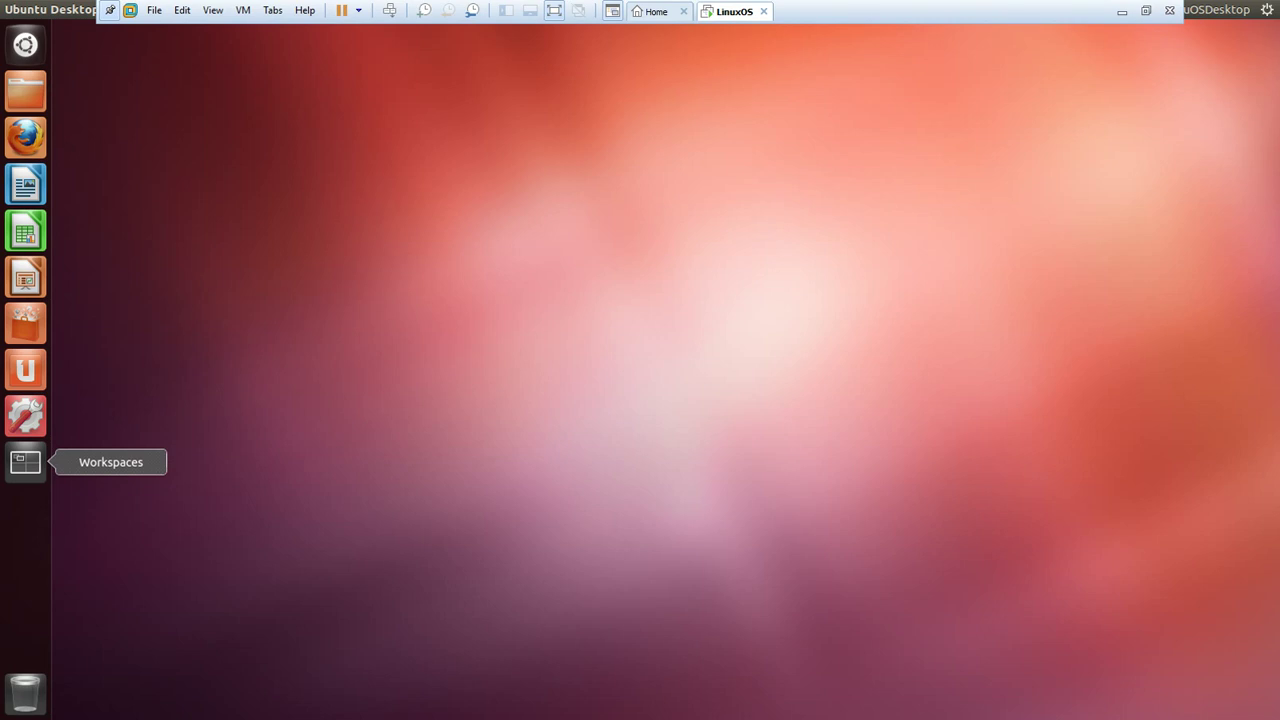
click(25, 461)
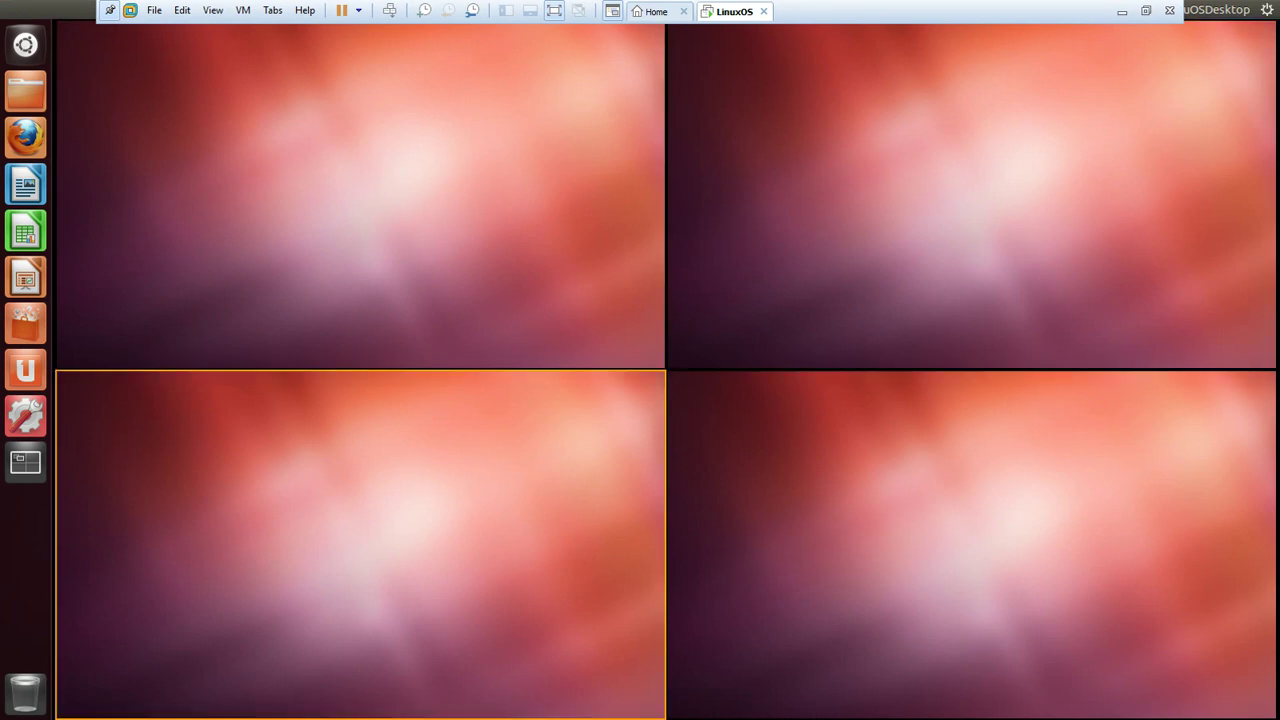
key(Escape)
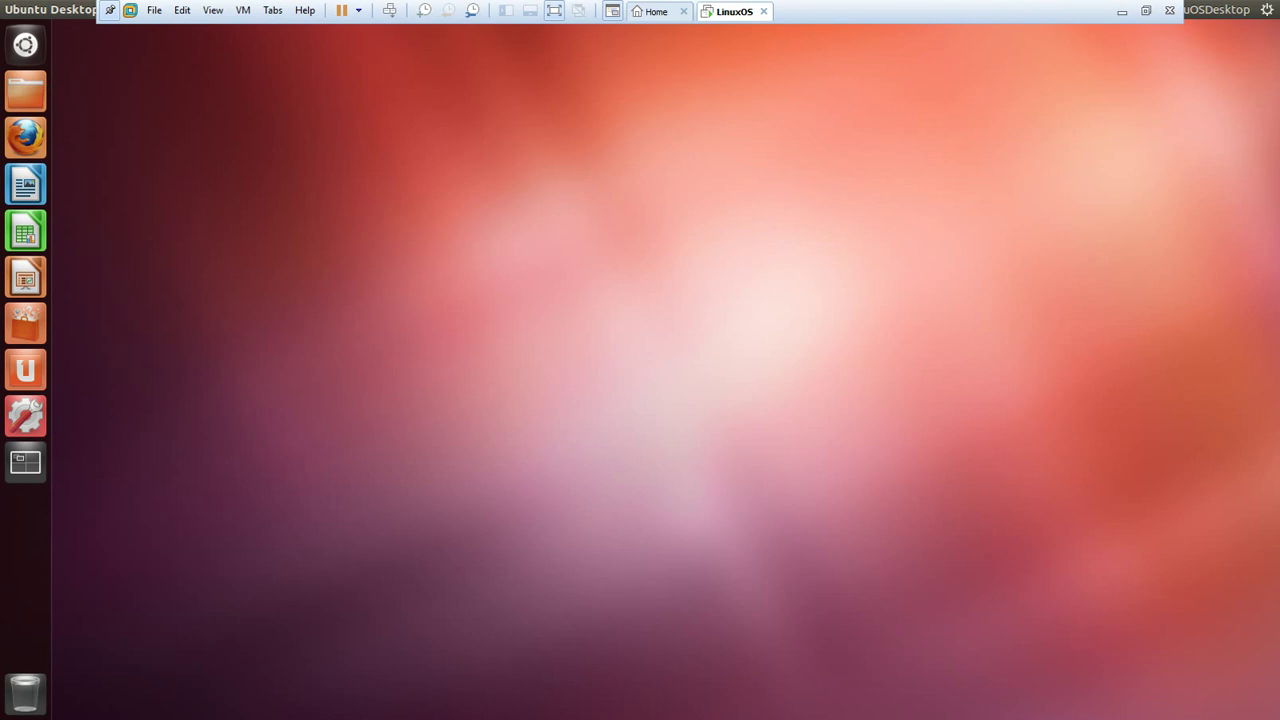
Shut down Ubuntu from the gear menu, then minimize VMware Workstation to the Windows desktop.
click(1266, 9)
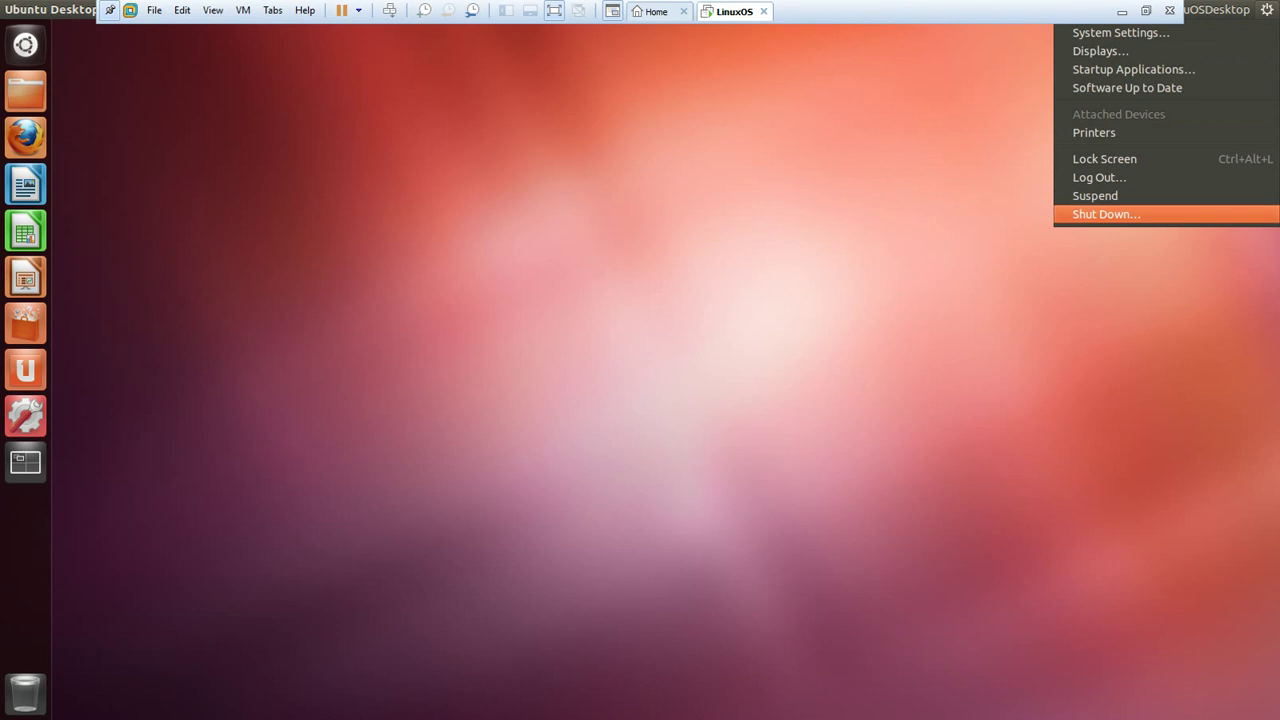
click(1106, 214)
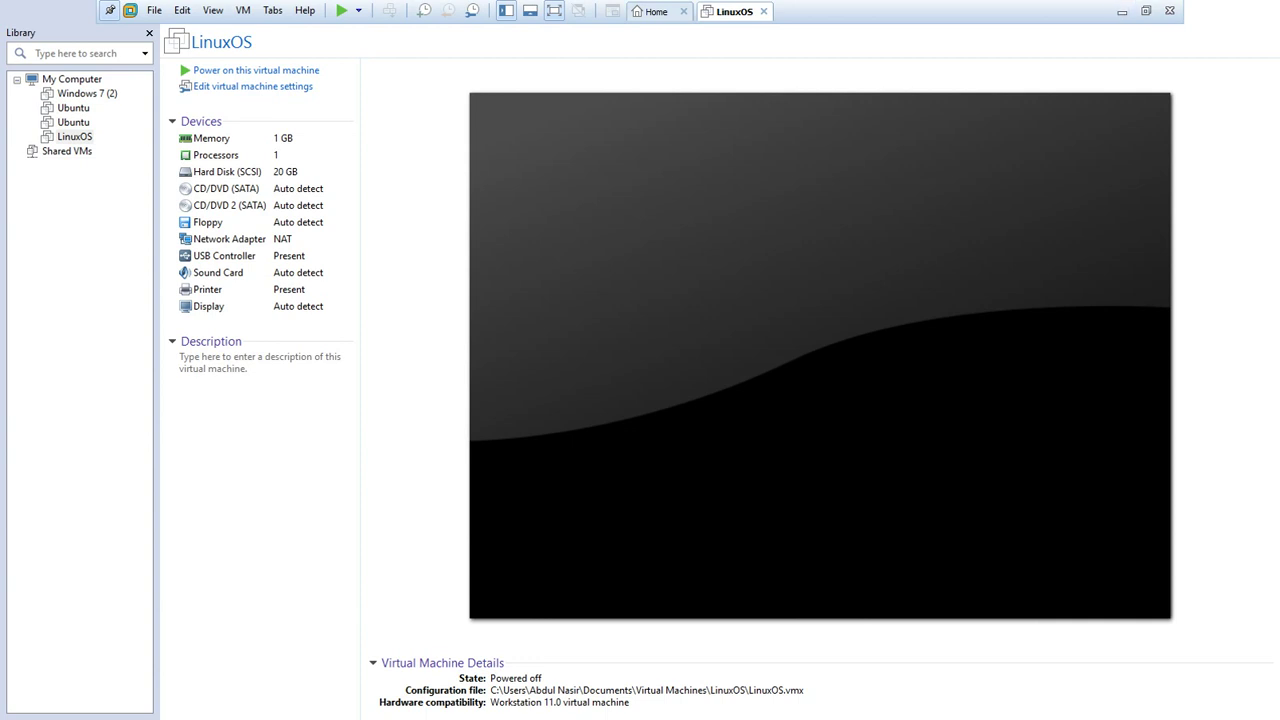
click(1122, 11)
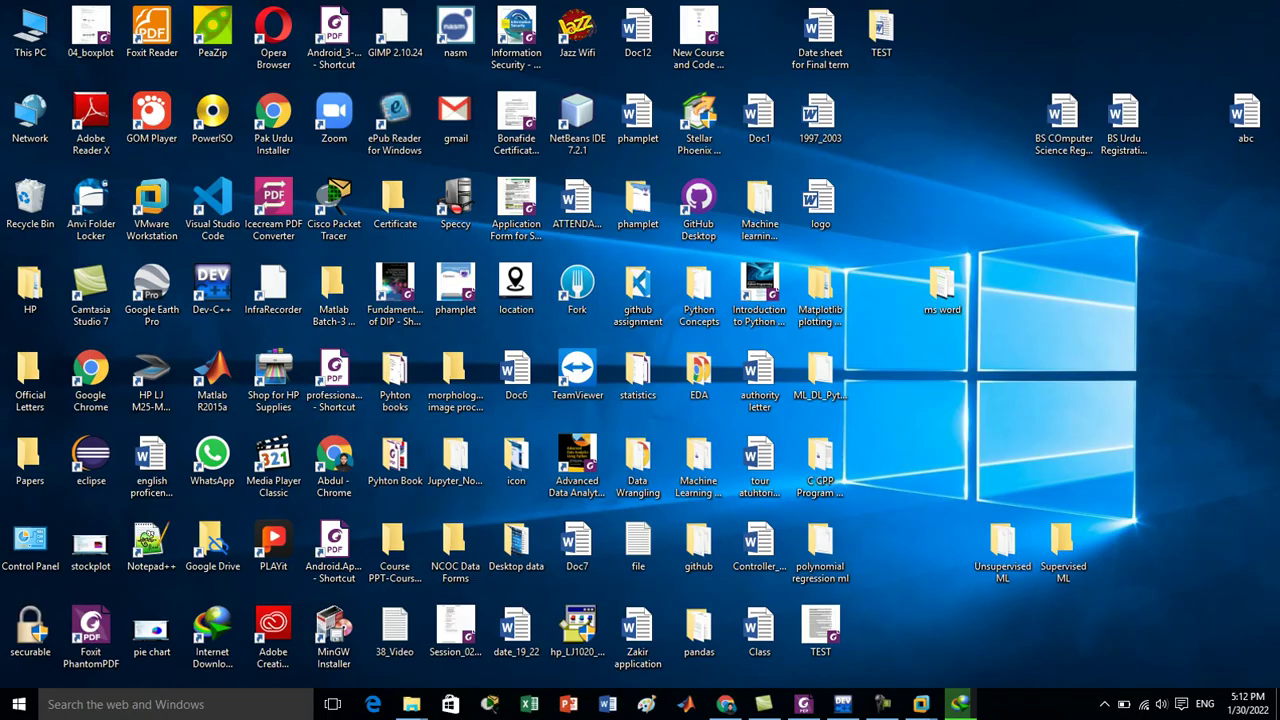